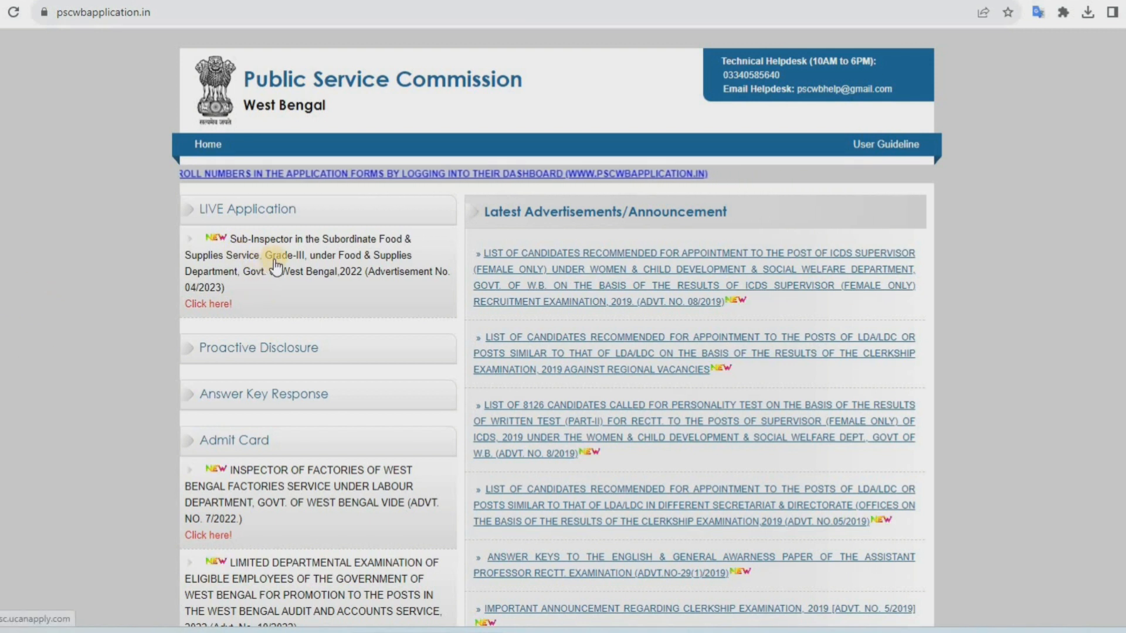
Open the Sub-Inspector Food & Supplies Grade-III application and choose Apply Now for notification 04/2023
left_click(303, 260)
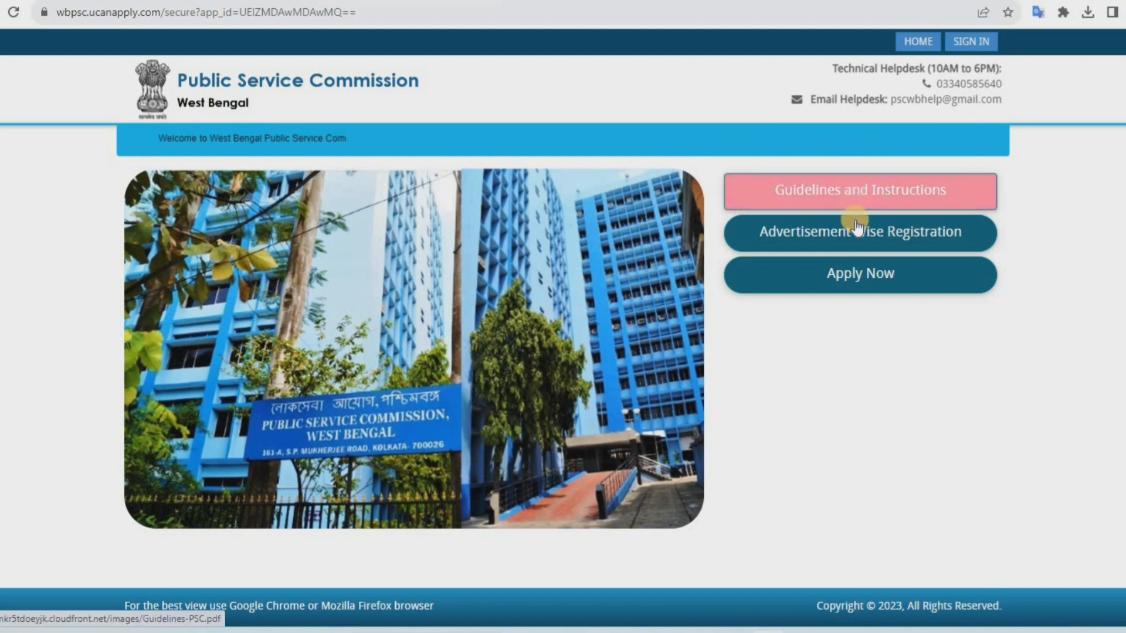
left_click(865, 280)
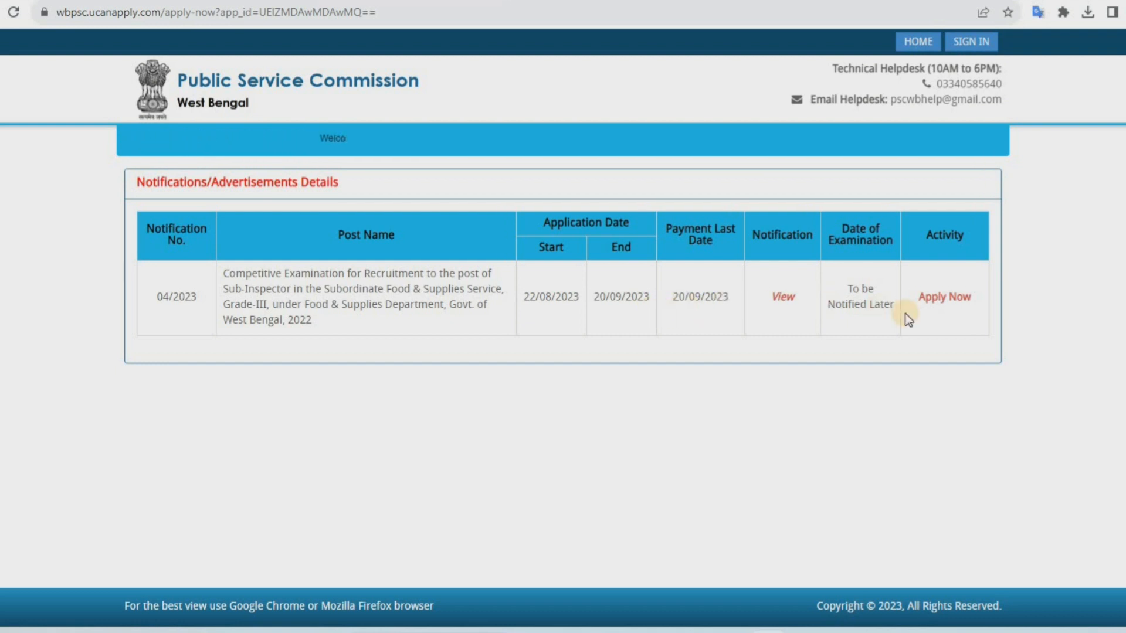
left_click(947, 298)
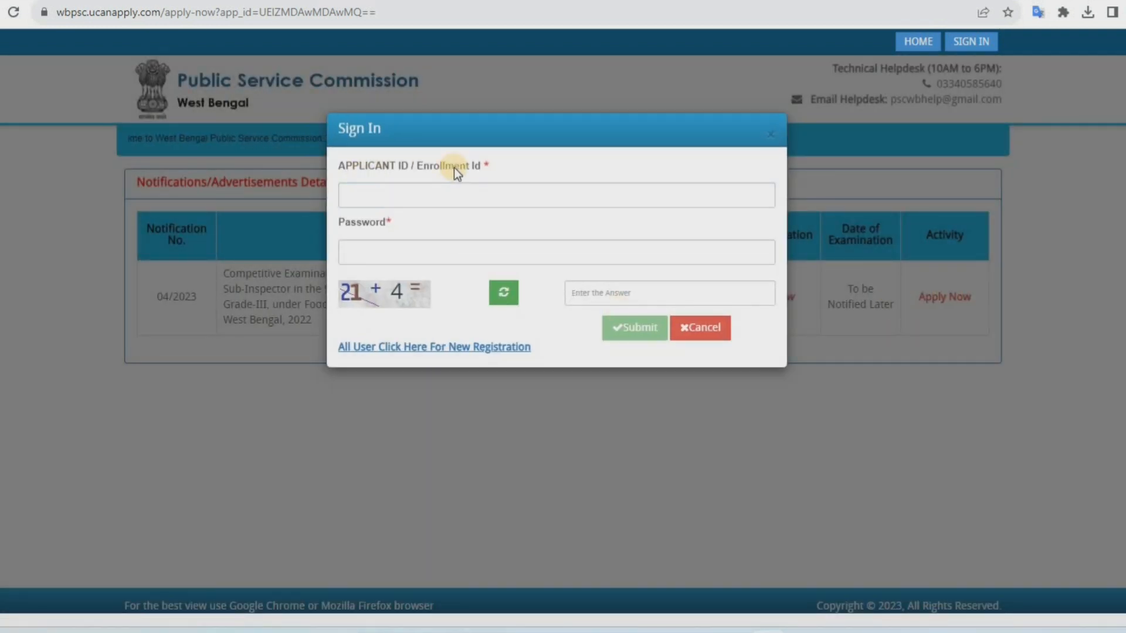
From the sign-in dialog, open the new registration form for all users
left_click(424, 251)
left_click(644, 301)
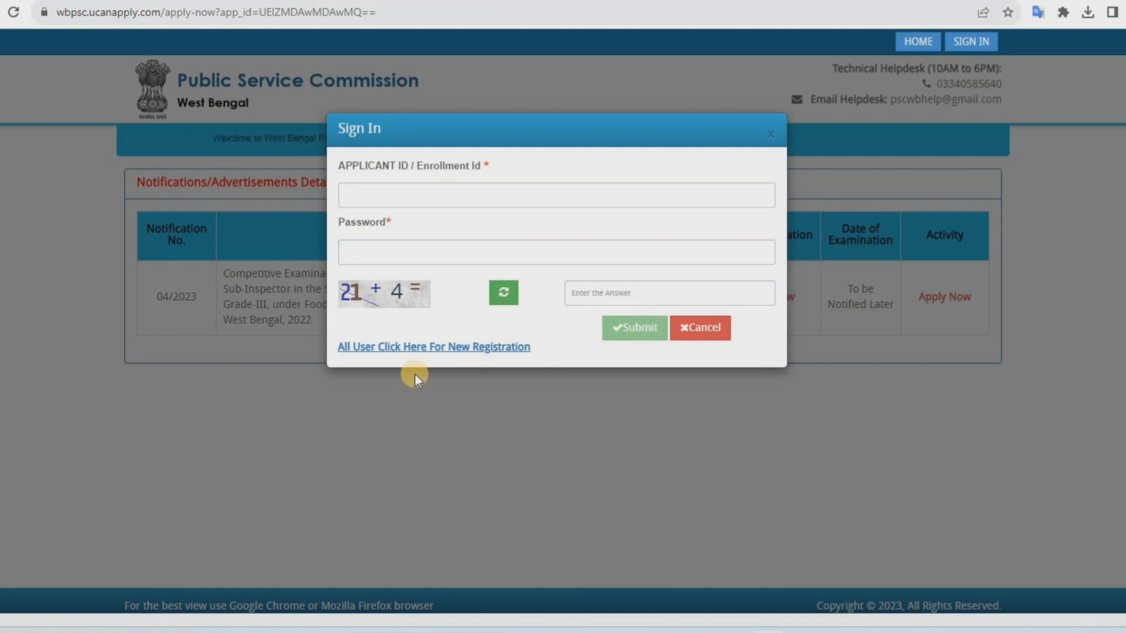
left_click(470, 354)
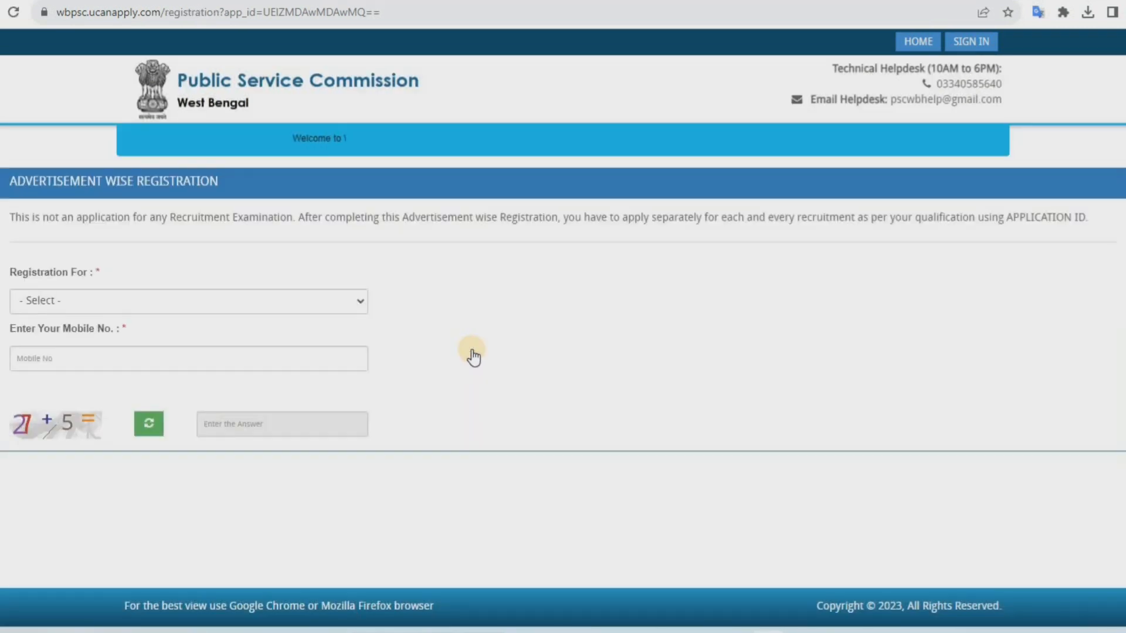
Select the Sub-Inspector competitive examination under Registration For and enter the applicant's mobile number
left_click(197, 300)
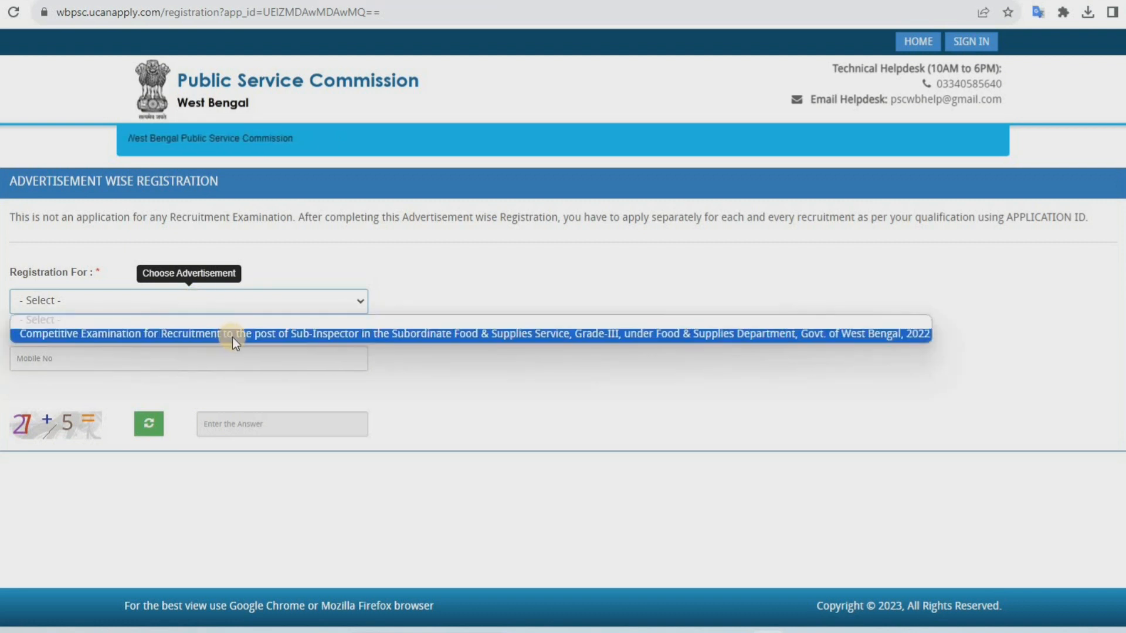
left_click(253, 337)
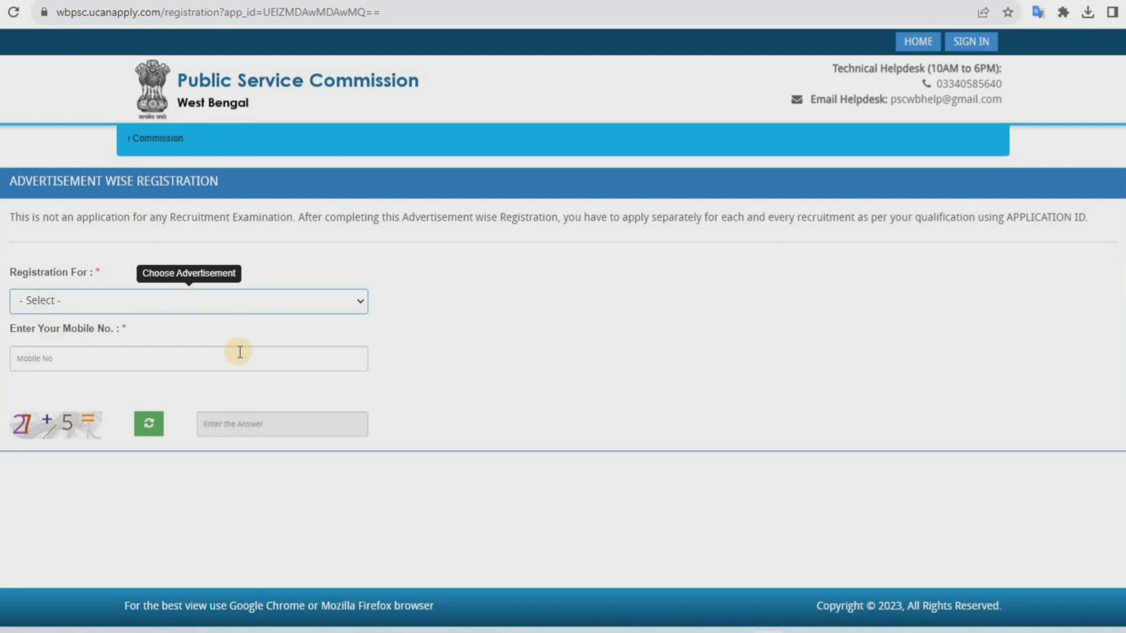
left_click(68, 353)
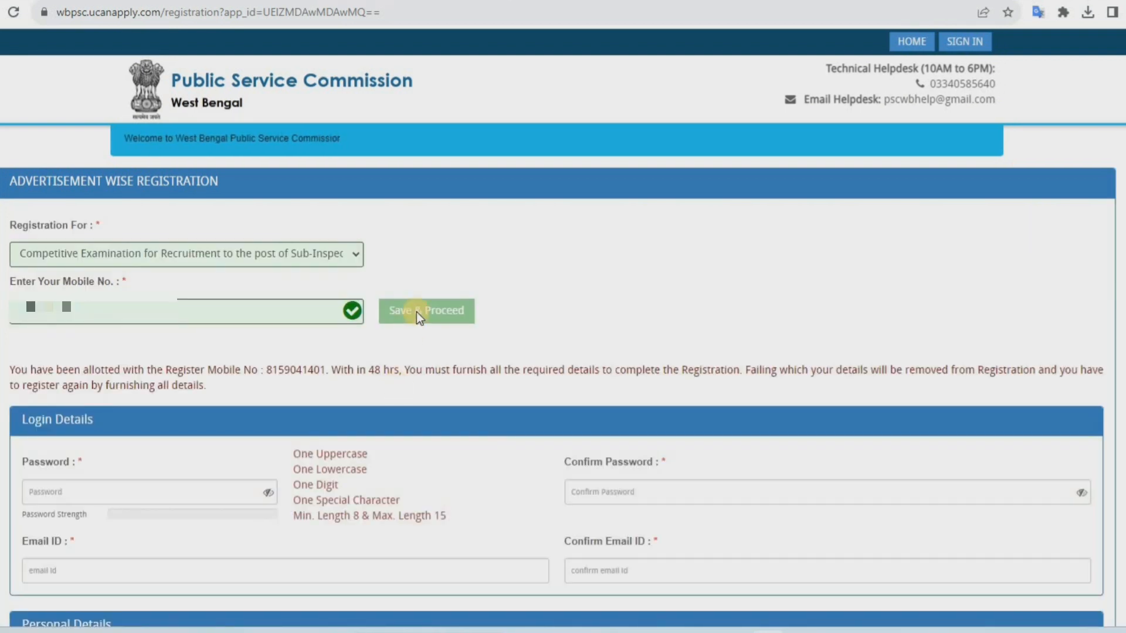
Examine the Login Details password, confirm password, email ID and confirm email ID fields and their requirements
left_click(120, 486)
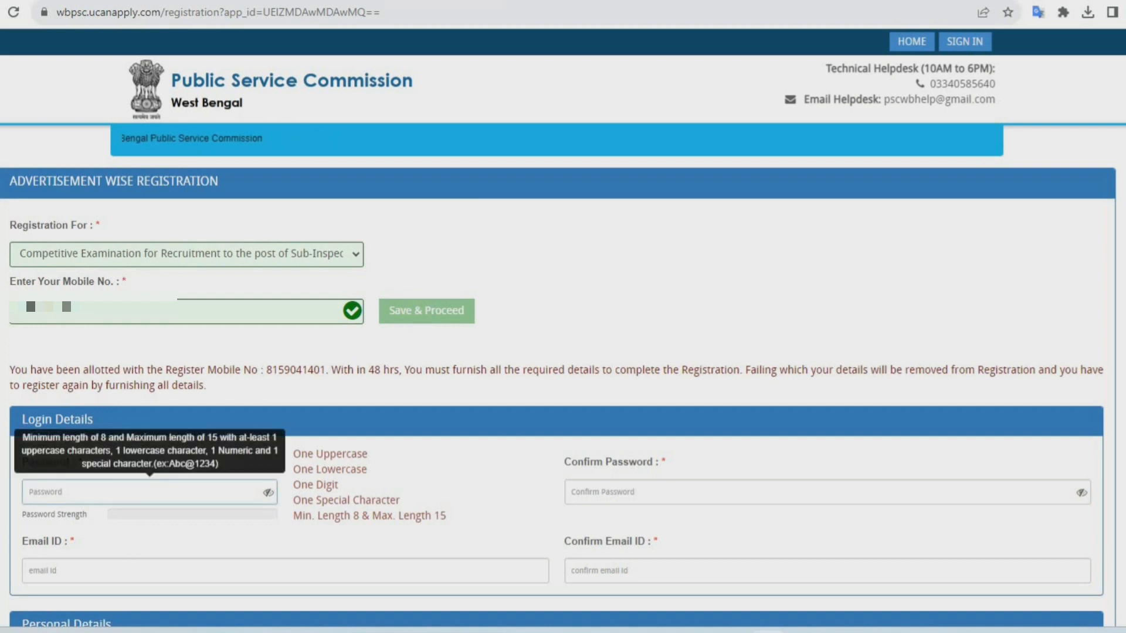
left_click(521, 496)
left_click(105, 499)
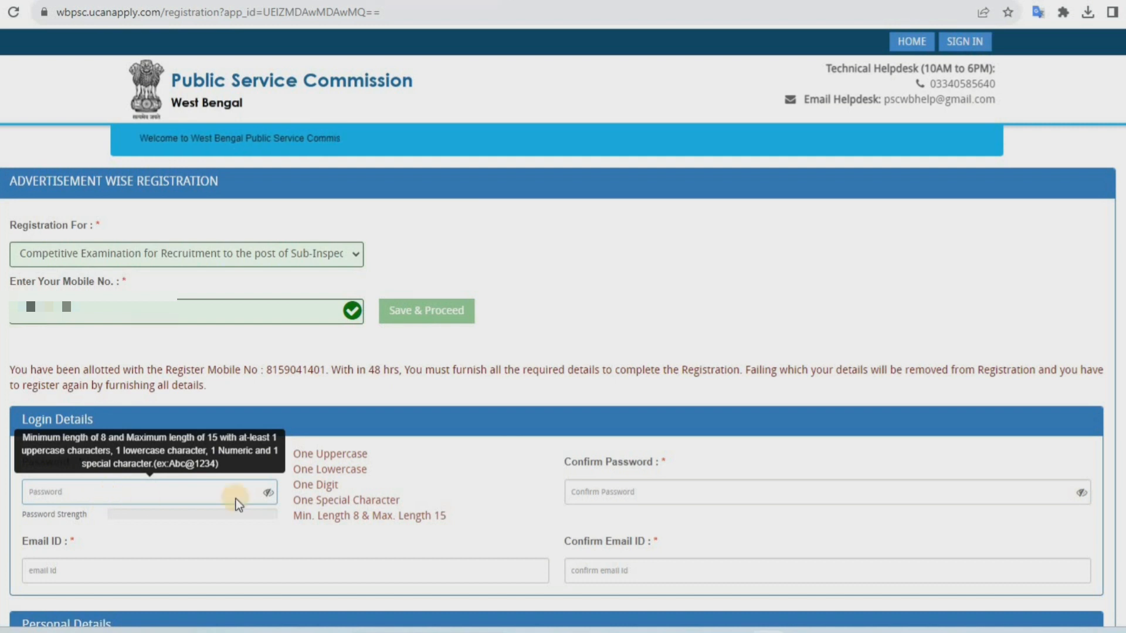
left_click(435, 494)
left_click(191, 494)
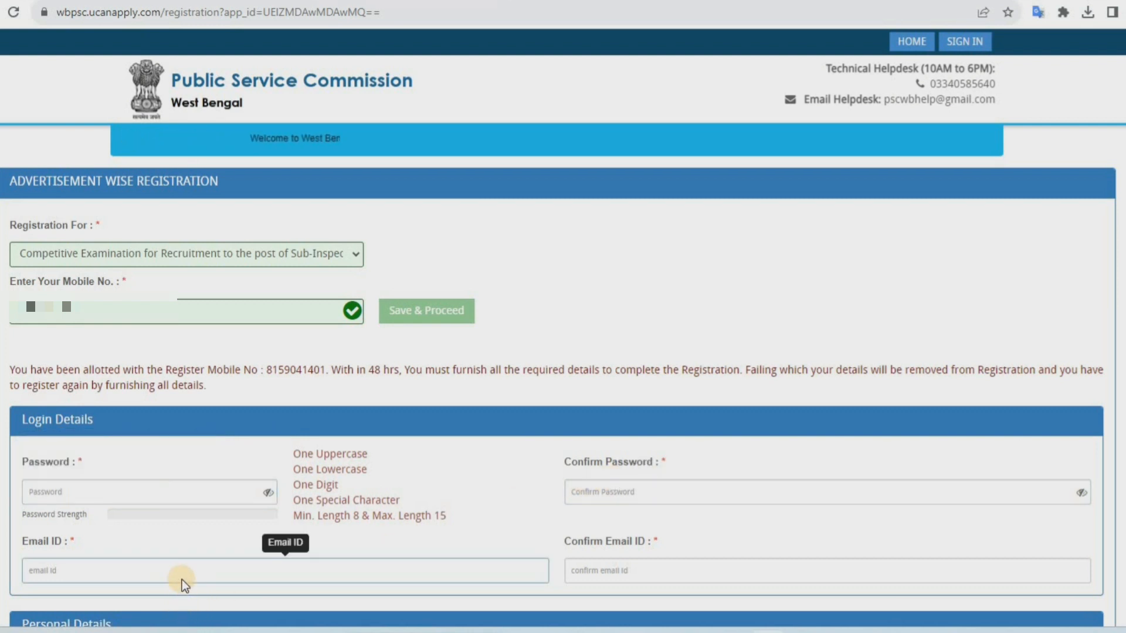
left_click(594, 568)
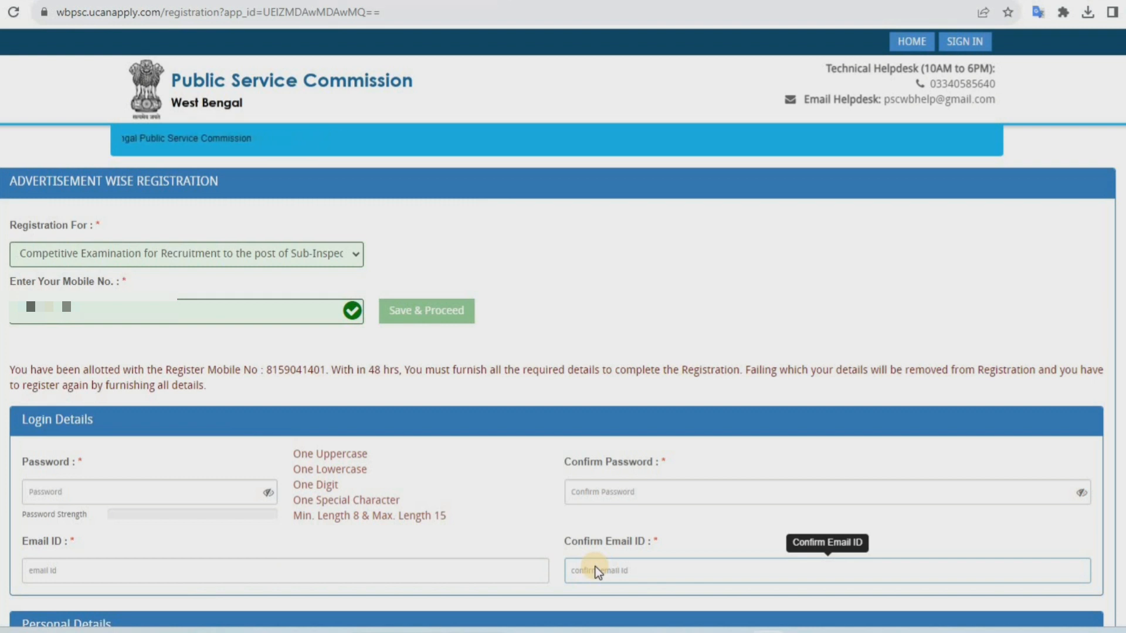
scroll(595, 566, "down", 5)
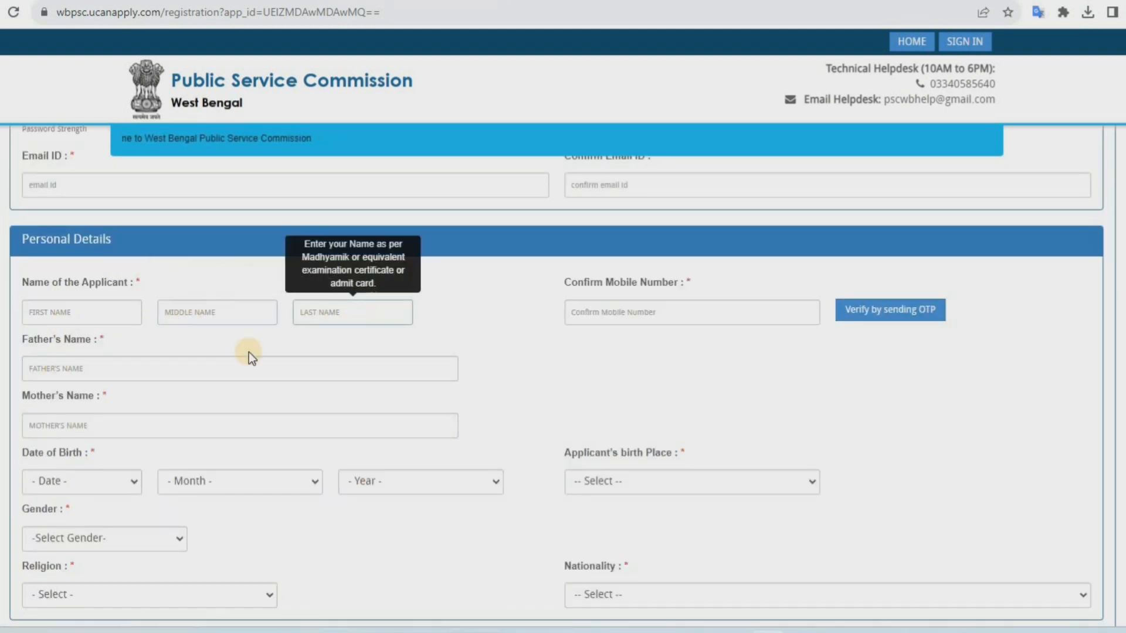
Set the applicant's birth place to Paschim Medinipur in the personal details
left_click(93, 486)
left_click(105, 484)
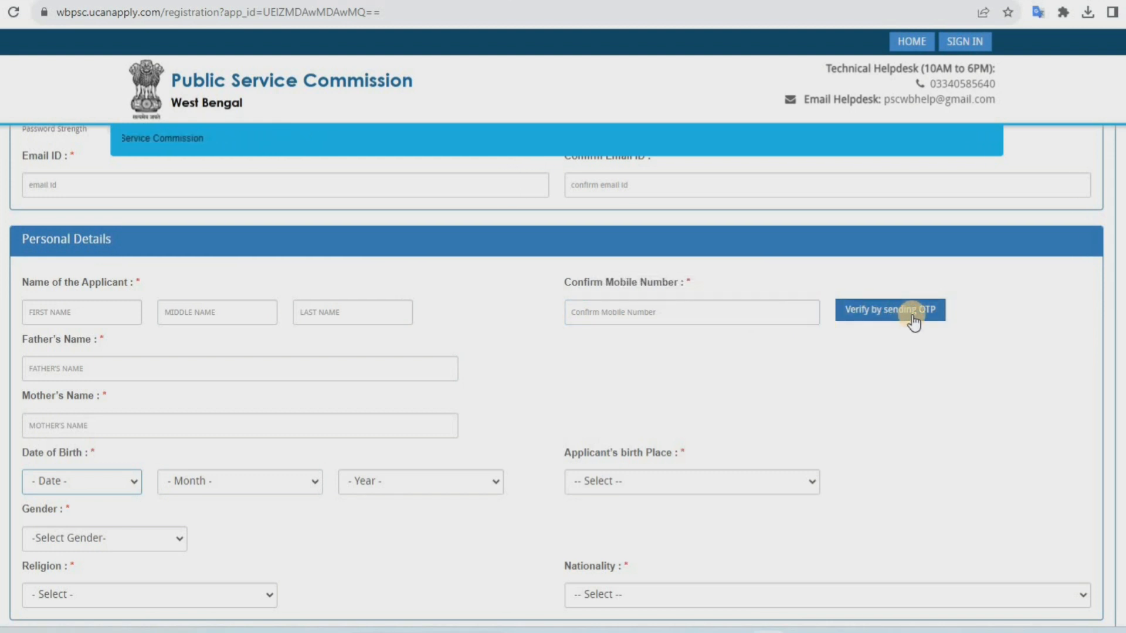
left_click(655, 492)
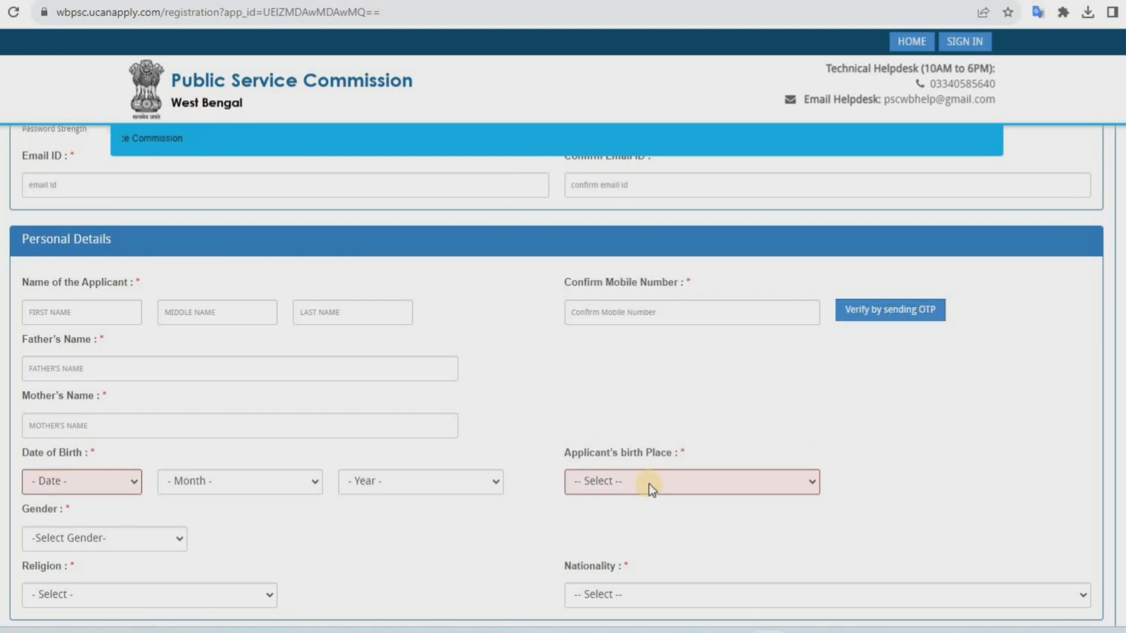
left_click(649, 478)
scroll(675, 440, "down", 1)
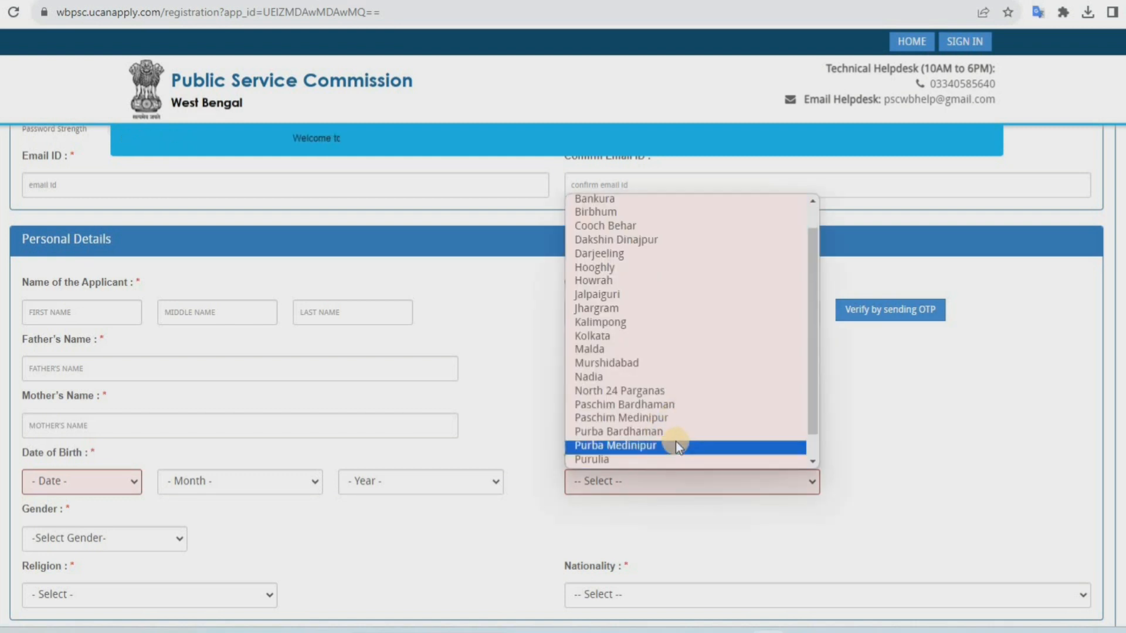
left_click(679, 417)
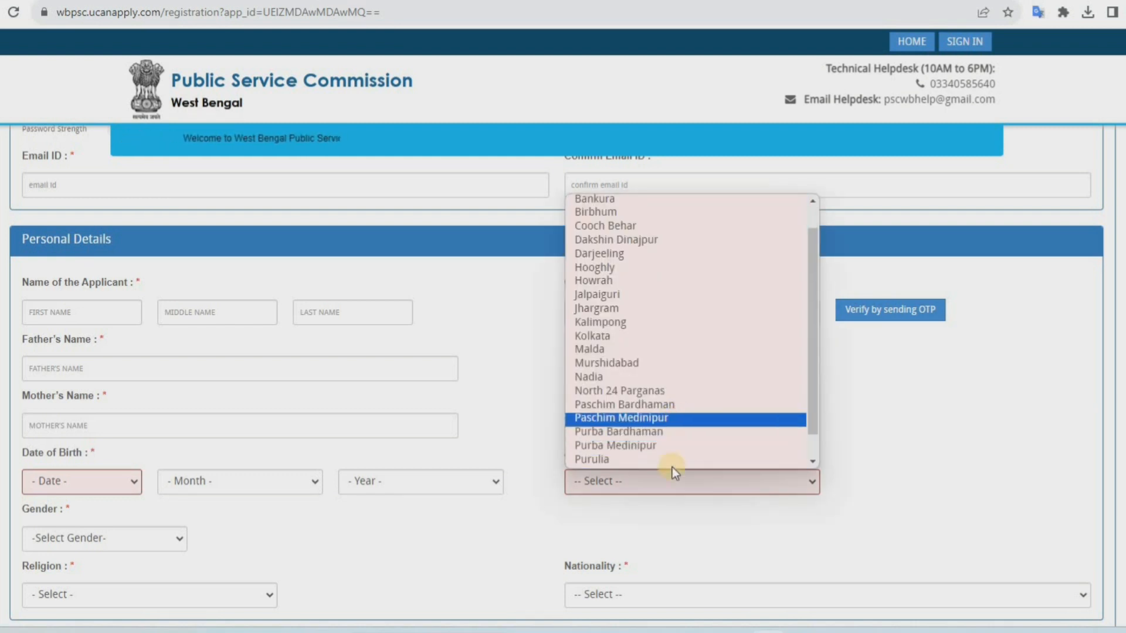
Set the applicant's gender to Male and religion to Hindu
left_click(96, 543)
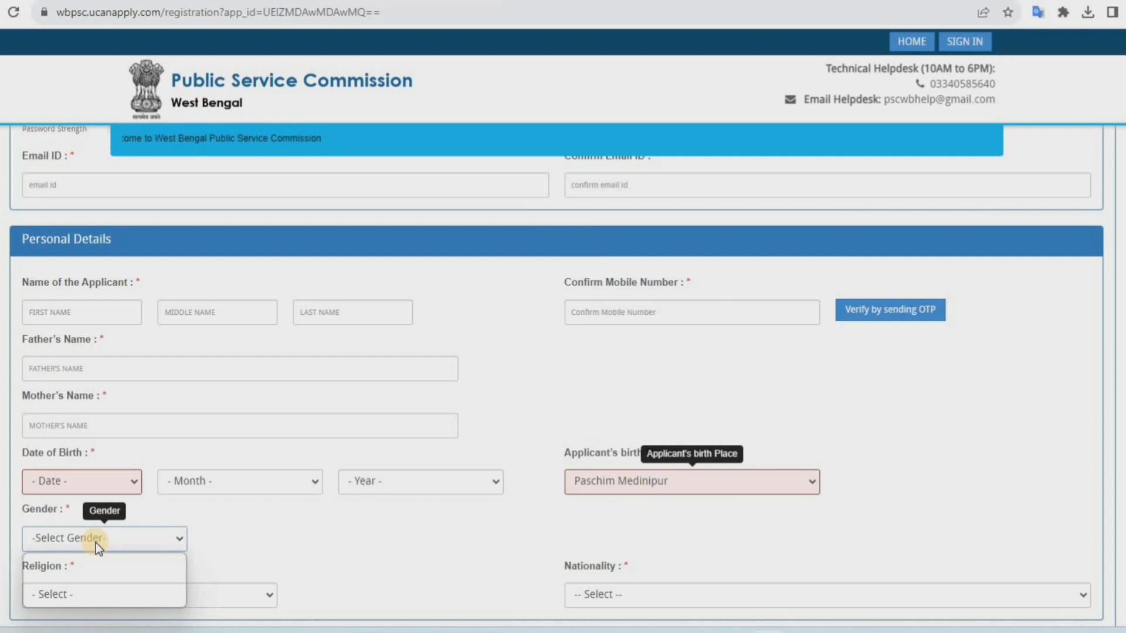
left_click(280, 536)
scroll(241, 532, "down", 1)
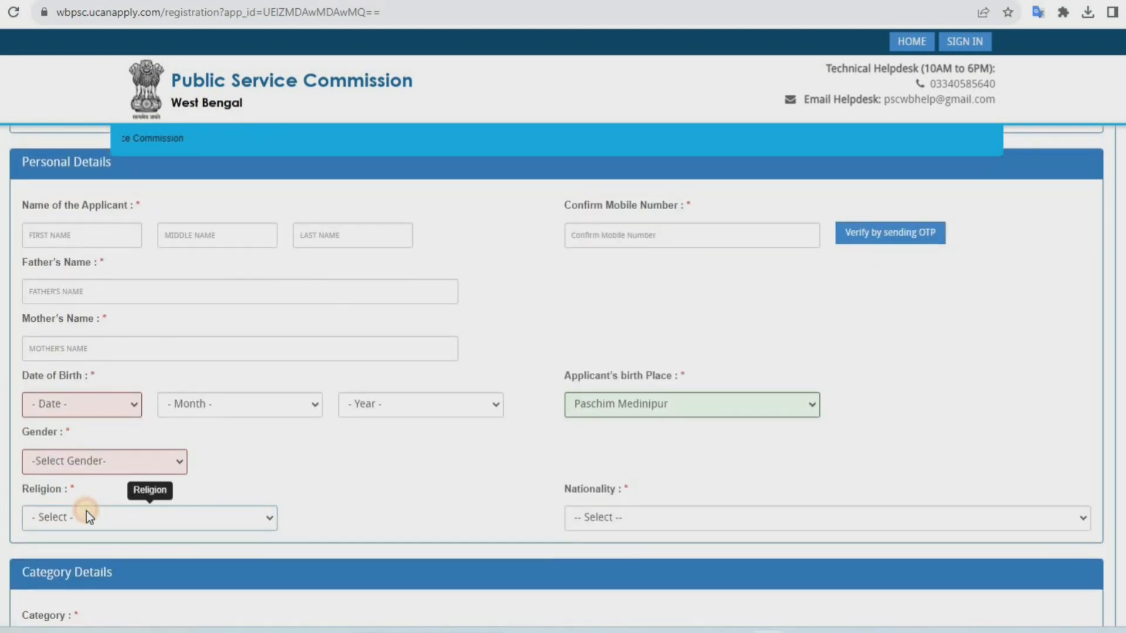
left_click(86, 512)
Set nationality to Indian By Birth and the category to SC
left_click(604, 543)
left_click(668, 522)
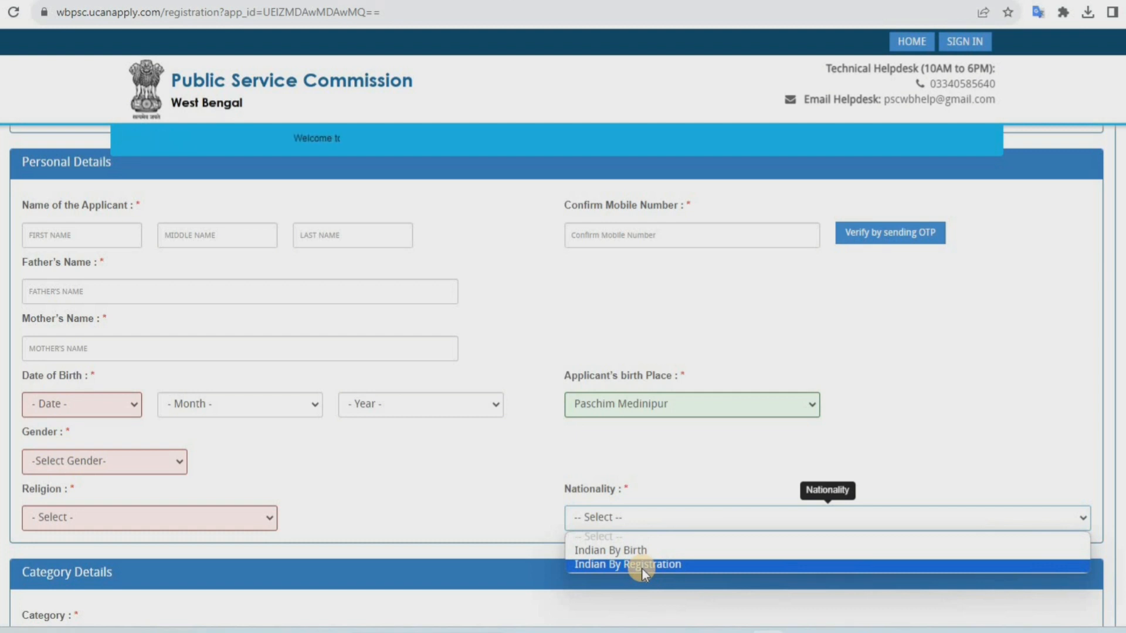
scroll(487, 519, "down", 3)
left_click(118, 487)
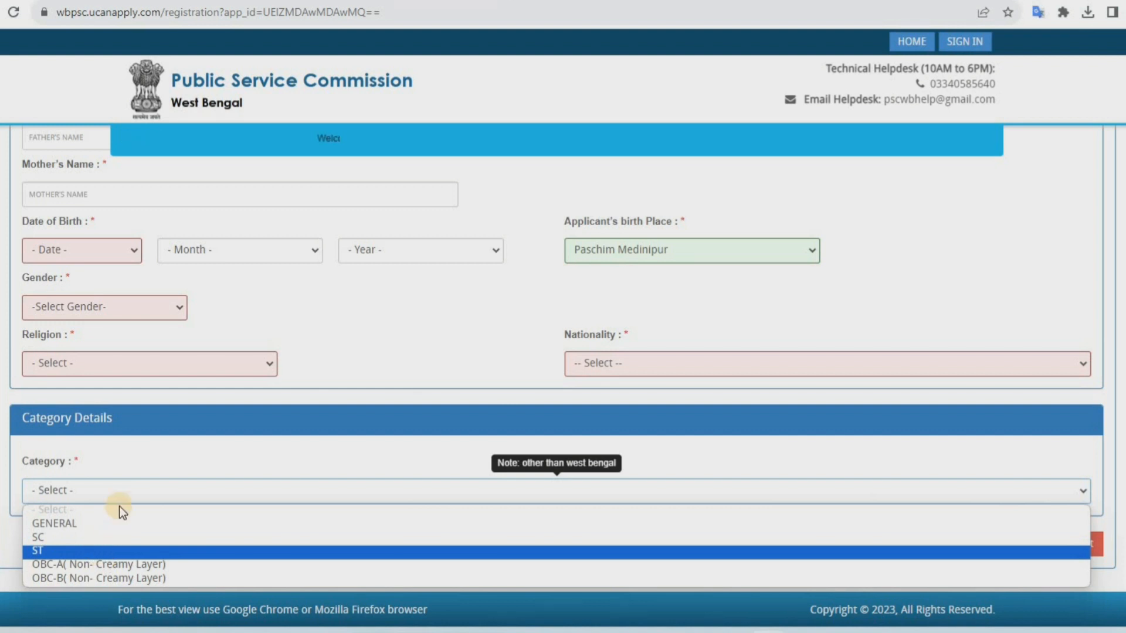
left_click(166, 462)
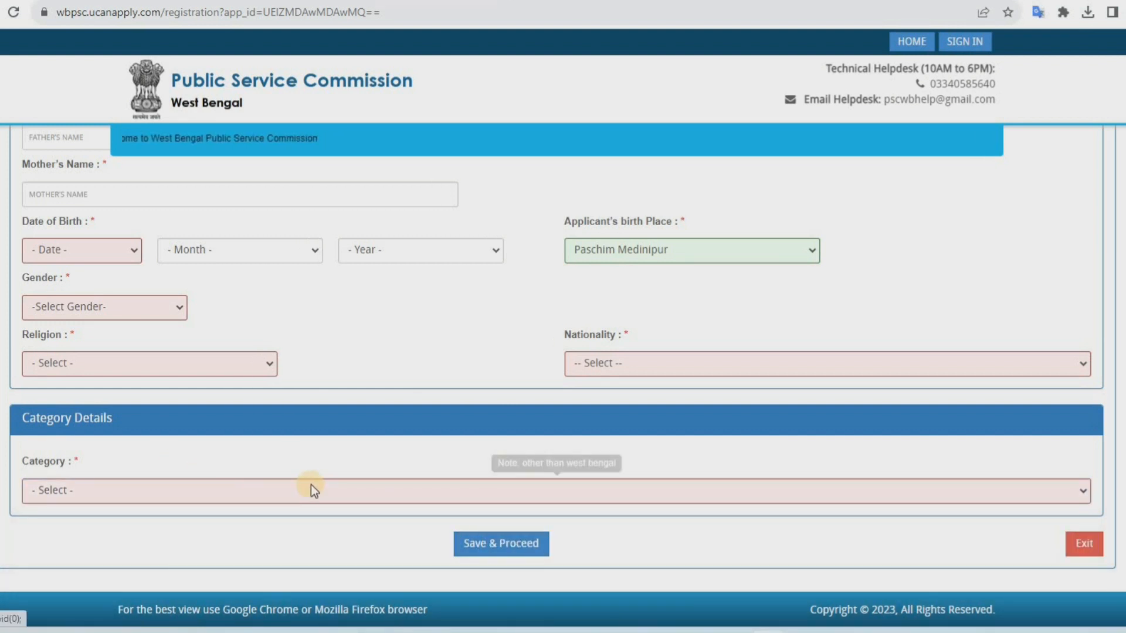
scroll(311, 485, "up", 4)
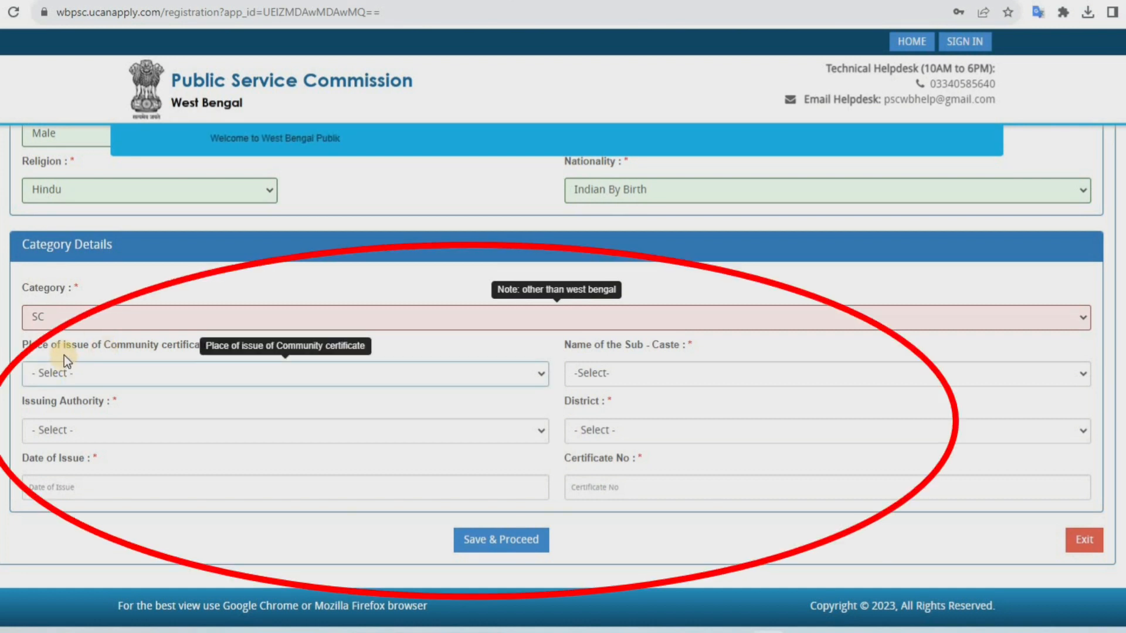
Set the place of issue of the community certificate to West Bengal
left_click(82, 383)
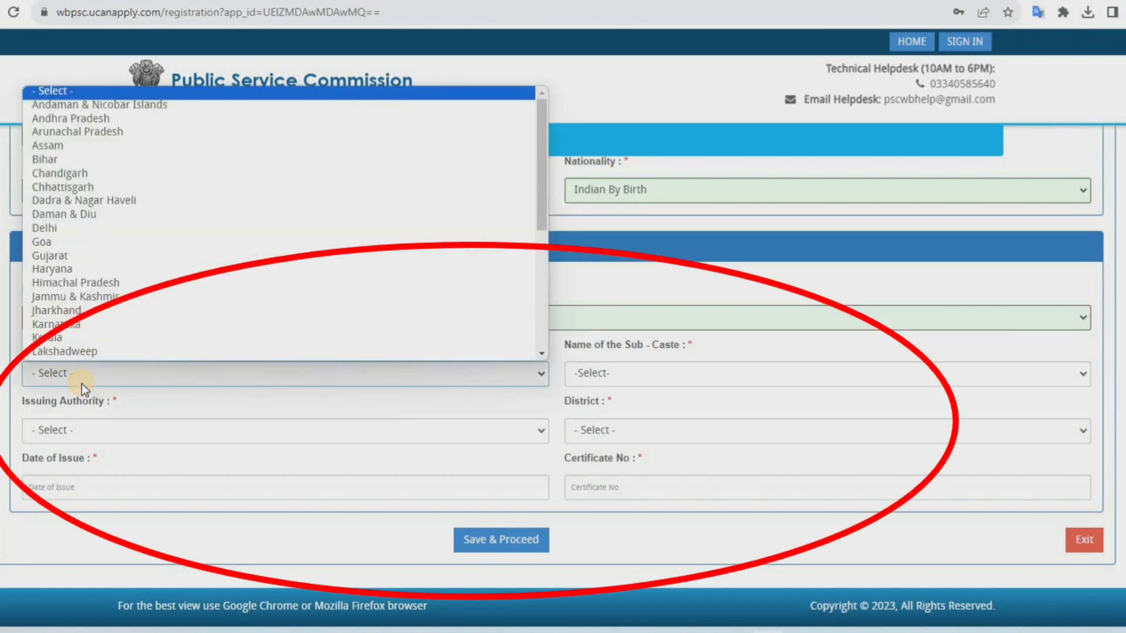
scroll(88, 351, "down", 5)
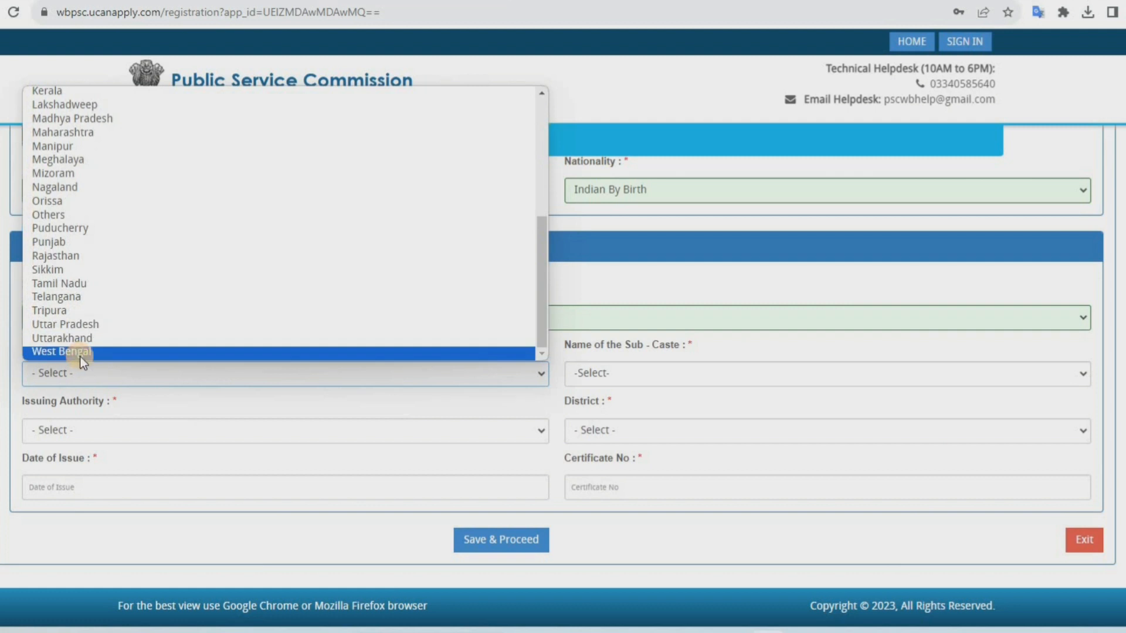
left_click(81, 355)
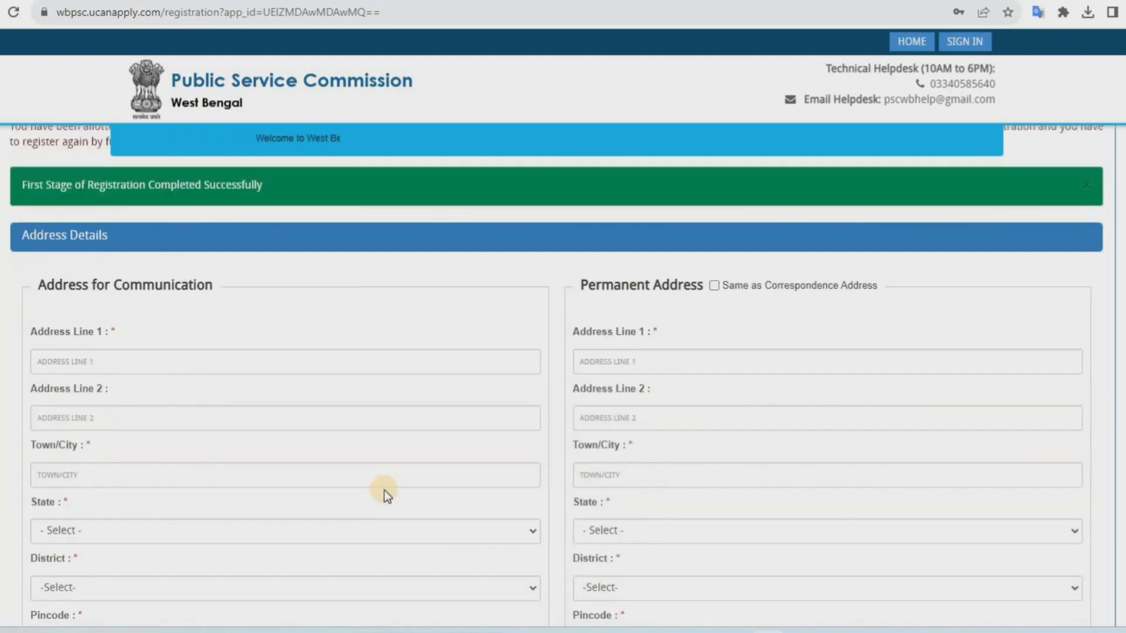
Set the communication address state to West Bengal and district to Paschim Medinipur
scroll(385, 491, "down", 2)
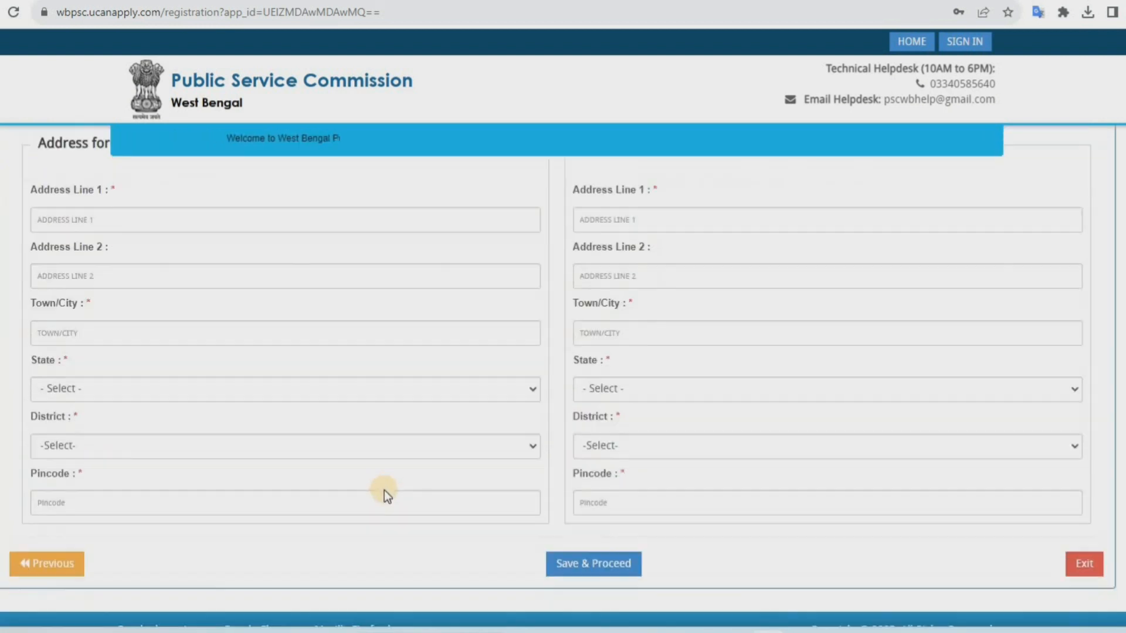
scroll(384, 490, "up", 1)
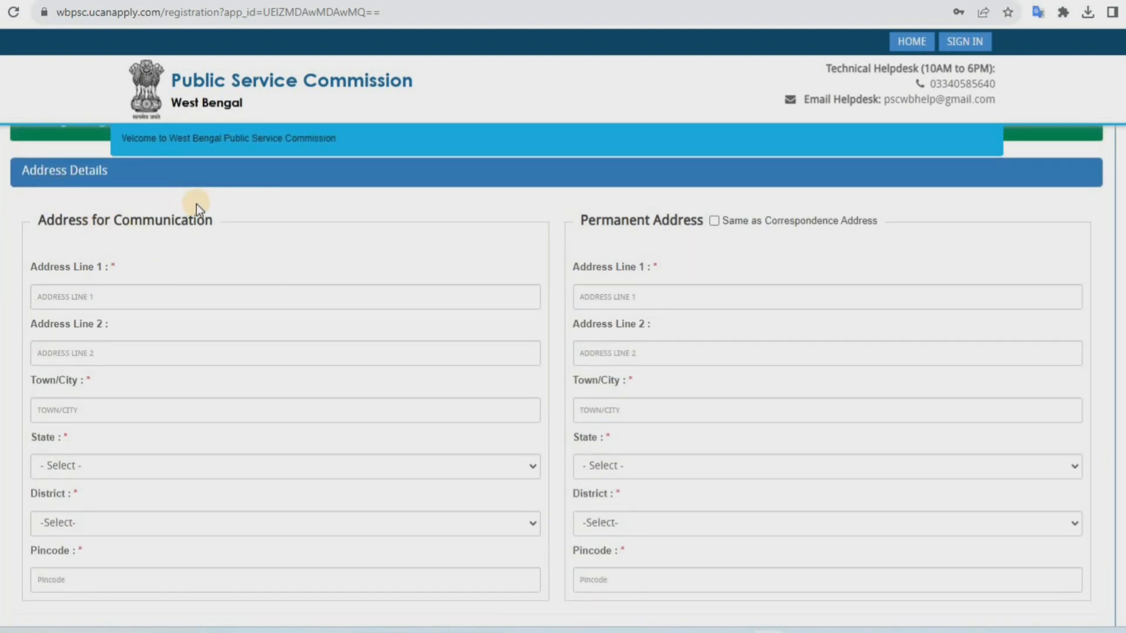
left_click(93, 296)
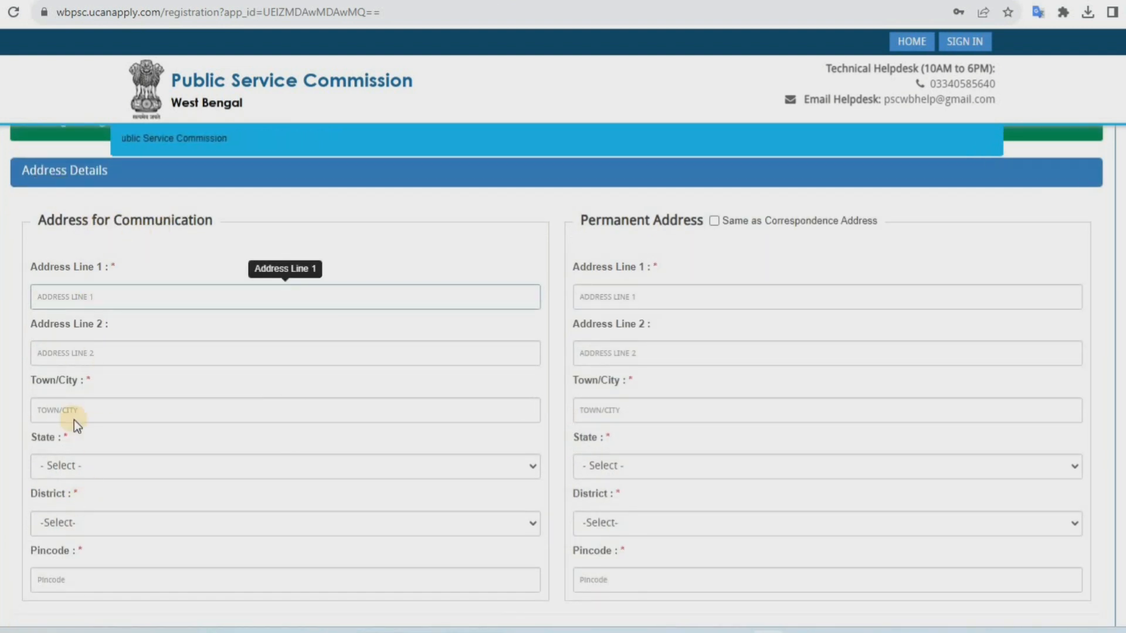
left_click(80, 462)
scroll(82, 445, "down", 5)
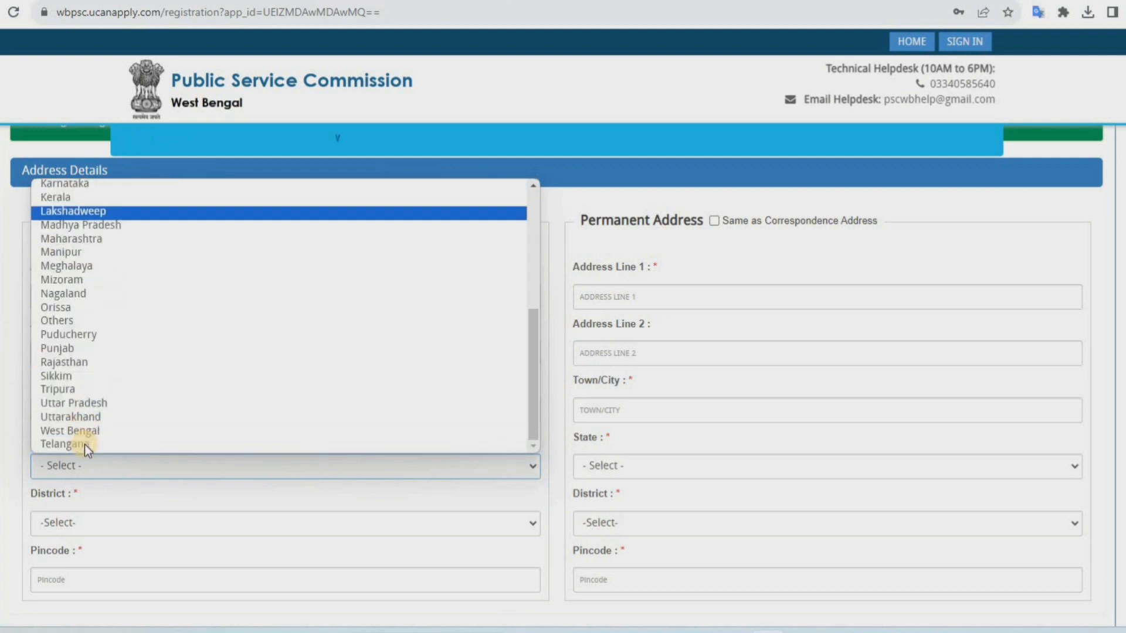
left_click(90, 430)
left_click(79, 522)
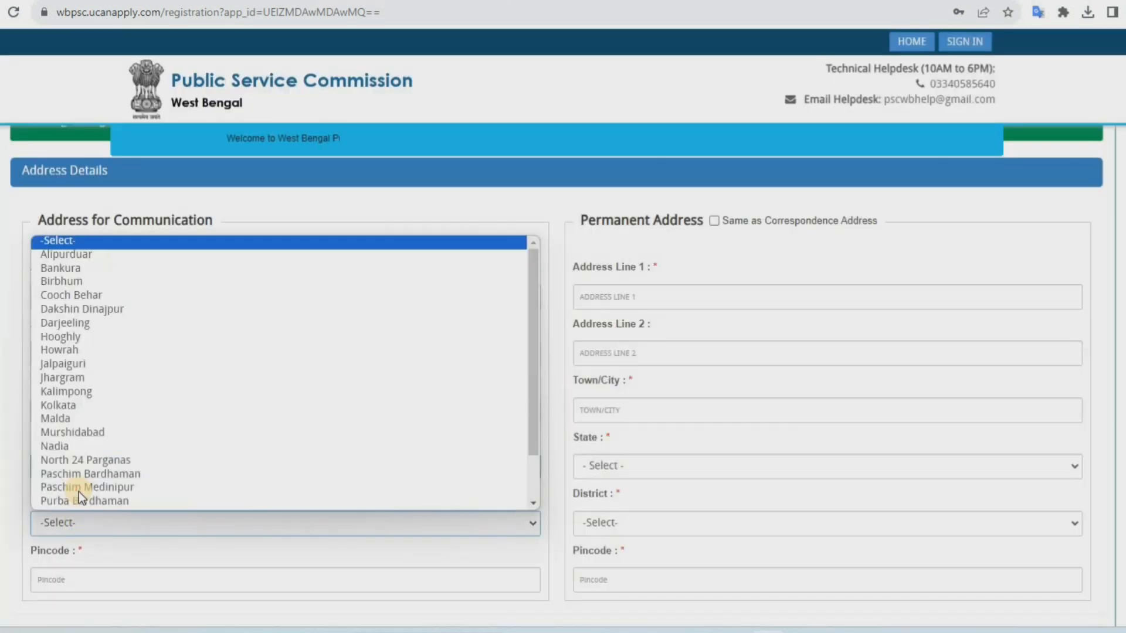
left_click(79, 491)
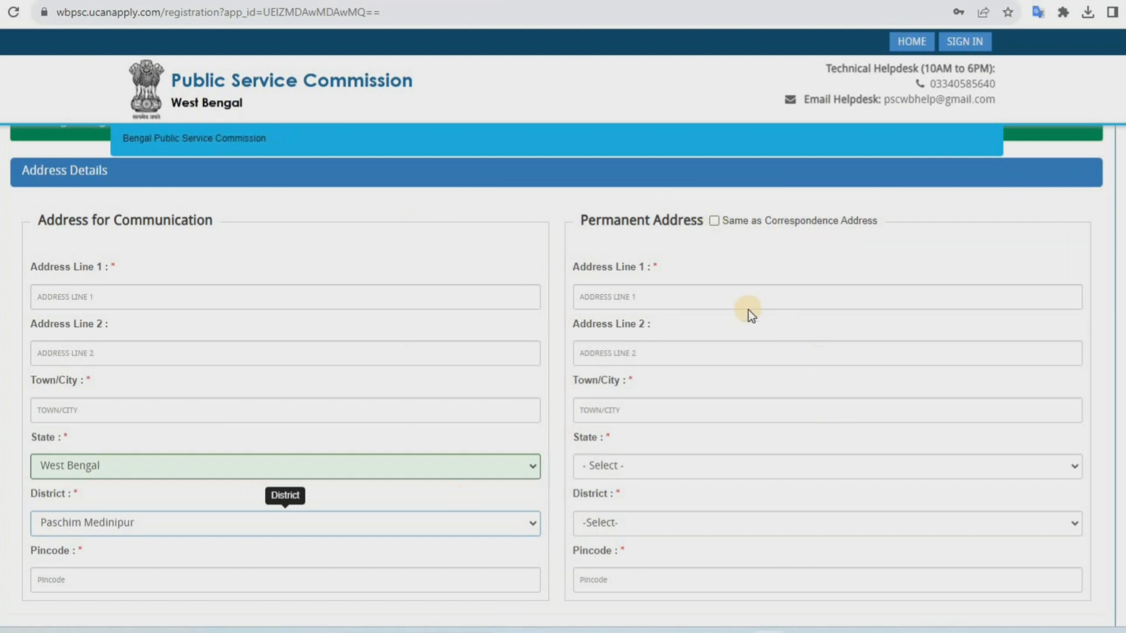
Save the communication address details and proceed to the photo and signature upload page
scroll(560, 527, "down", 2)
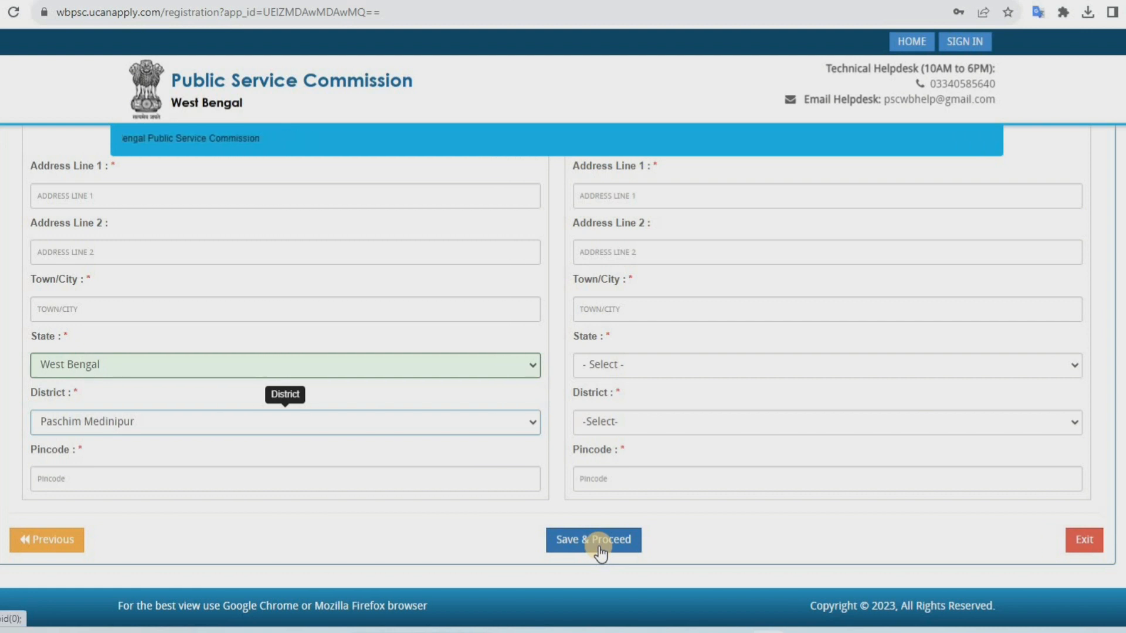
left_click(599, 552)
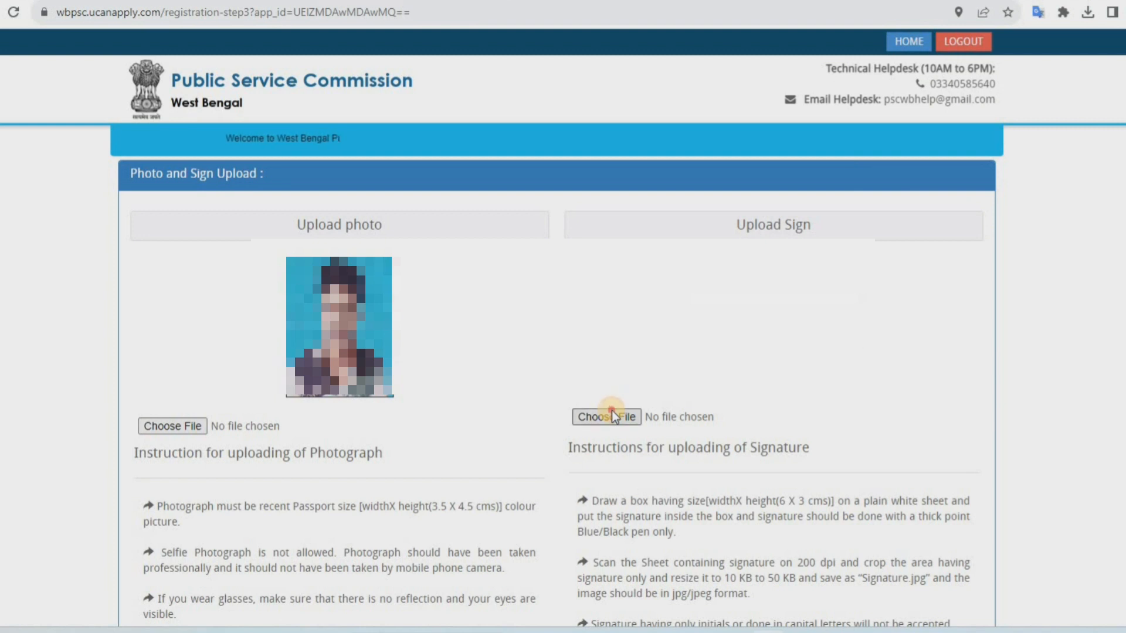
Try to upload a signature image file as the applicant's signature
left_click(613, 411)
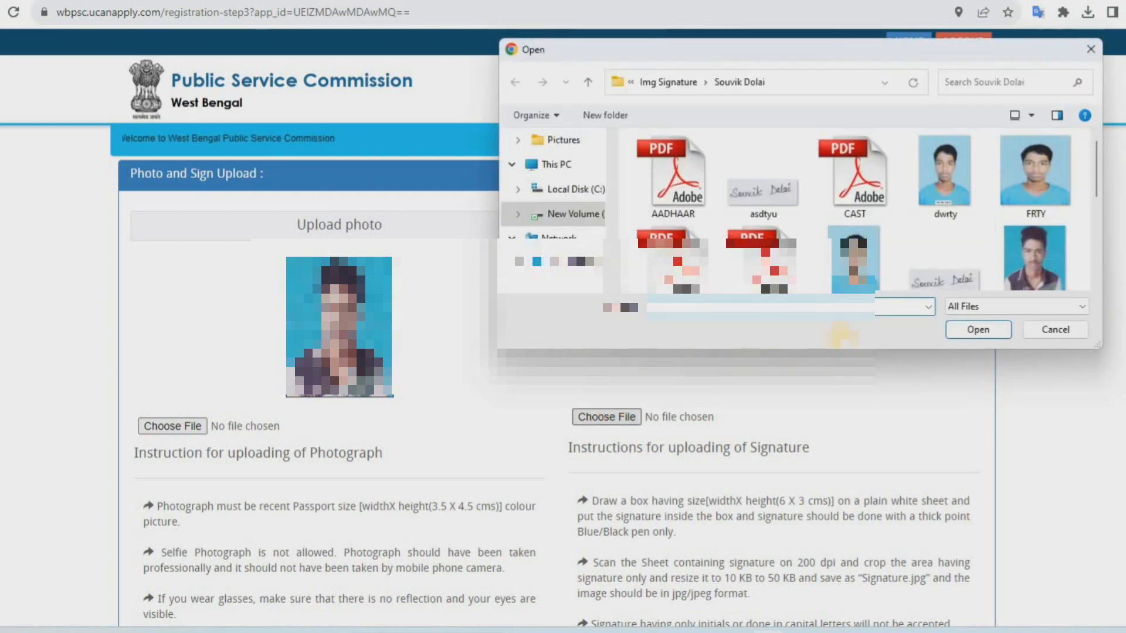
double_click(945, 273)
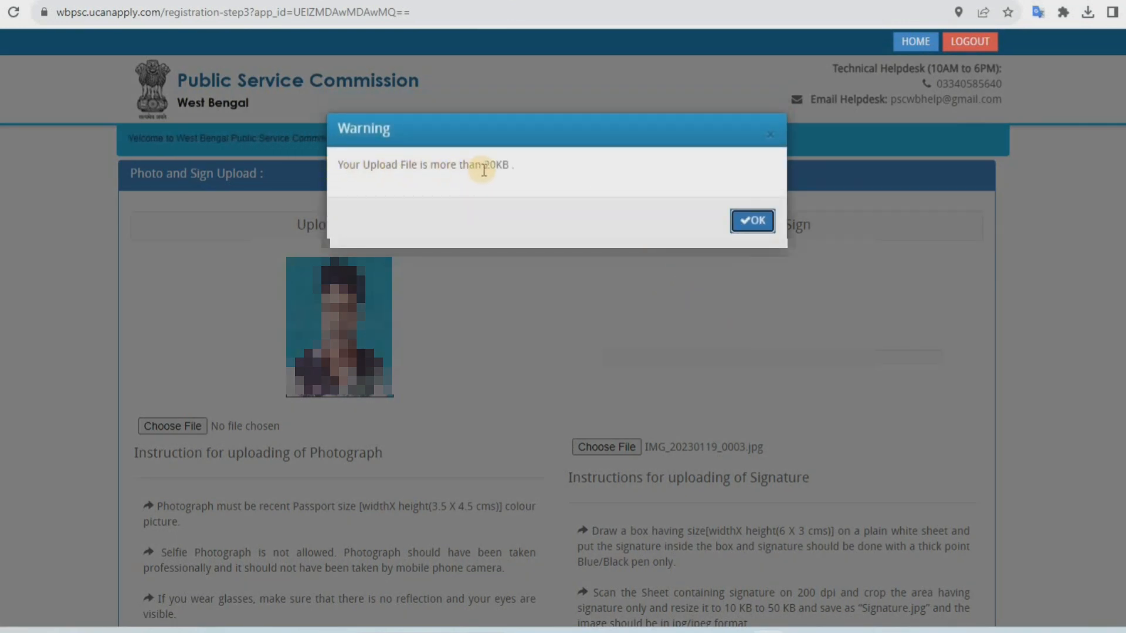
left_click(1055, 329)
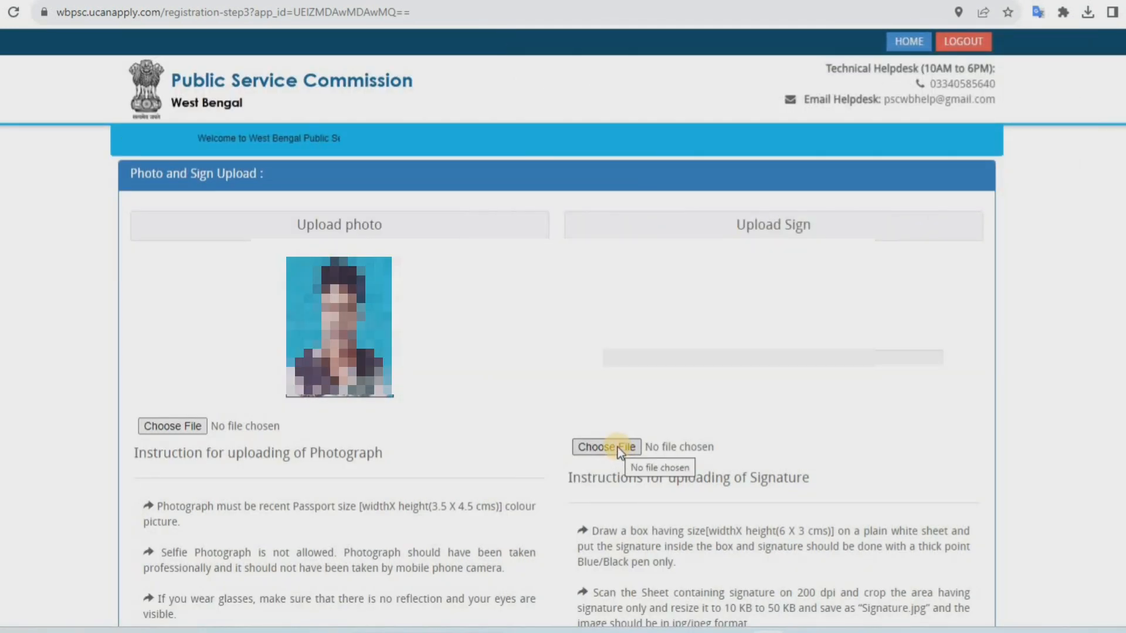
Upload a different signature image and save the photo and signature page to proceed
left_click(618, 448)
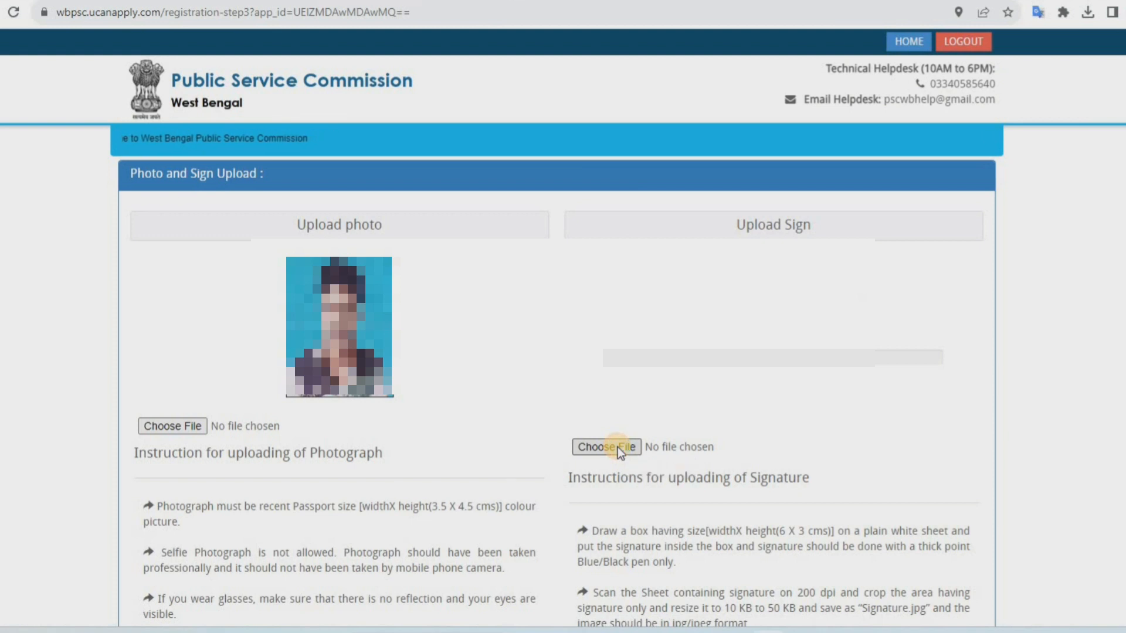
double_click(765, 183)
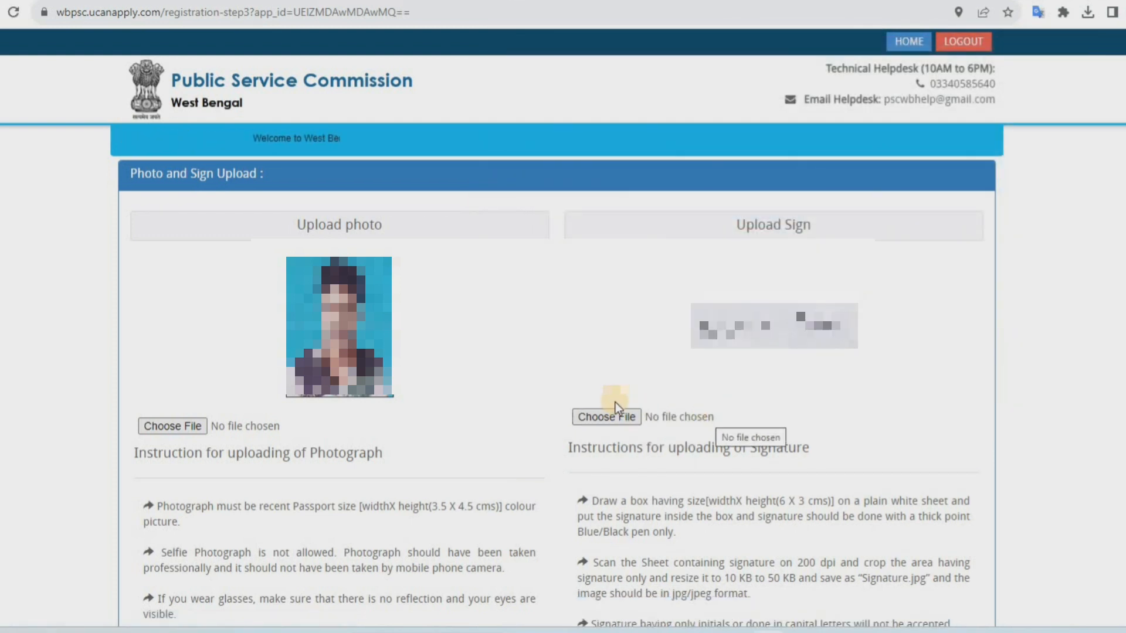
scroll(616, 402, "down", 5)
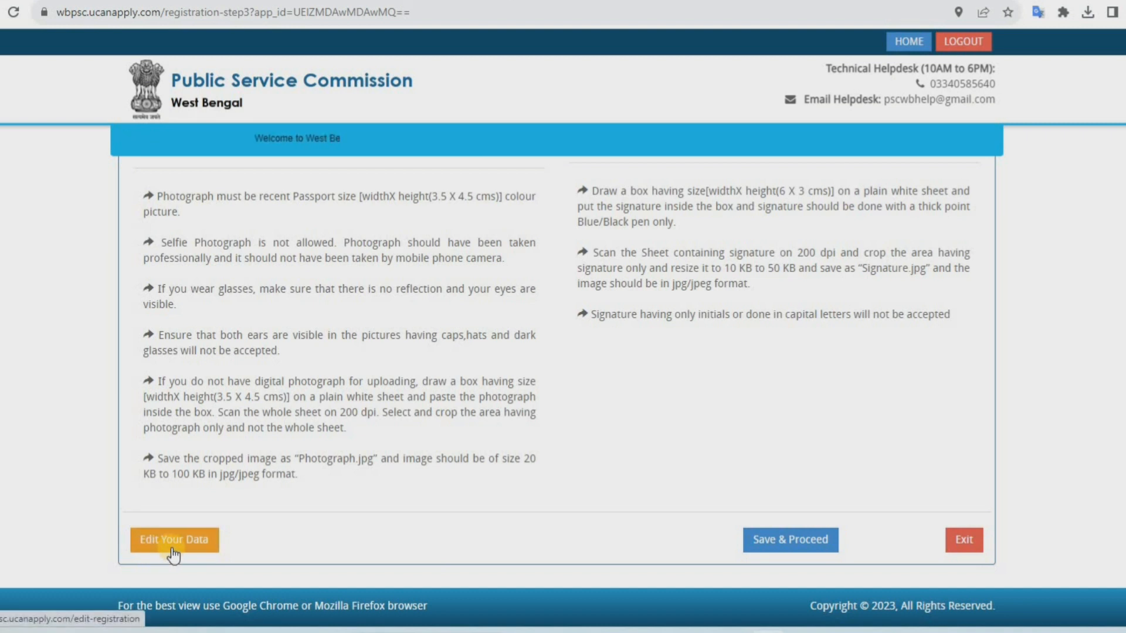
left_click(759, 547)
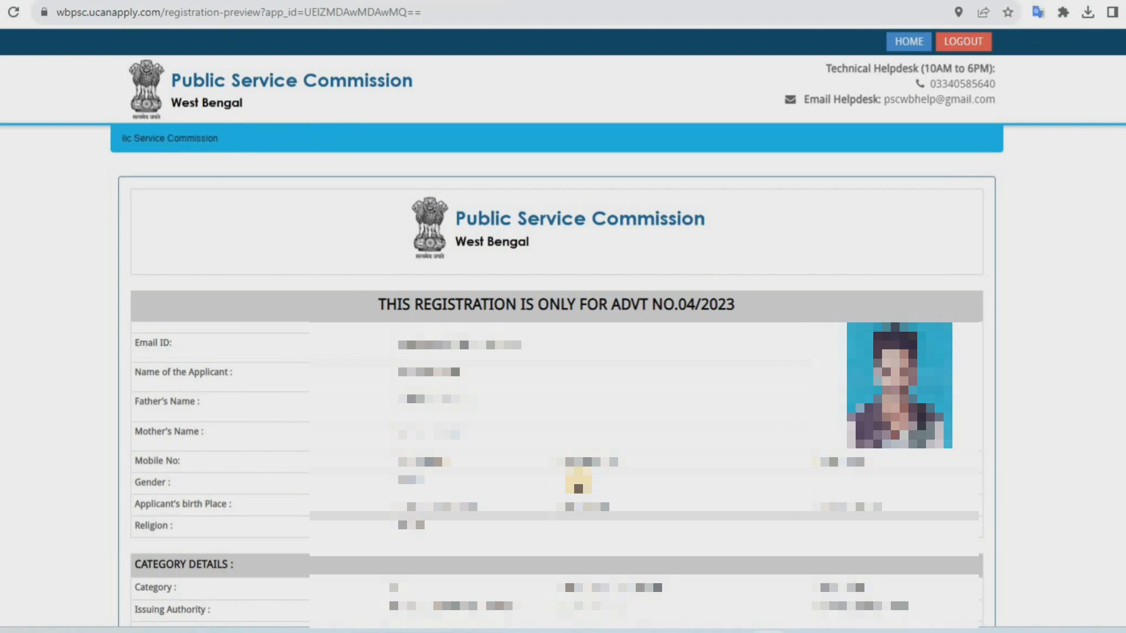
Accept the declaration on the registration preview, save, and confirm the information is true and correct
scroll(578, 487, "down", 10)
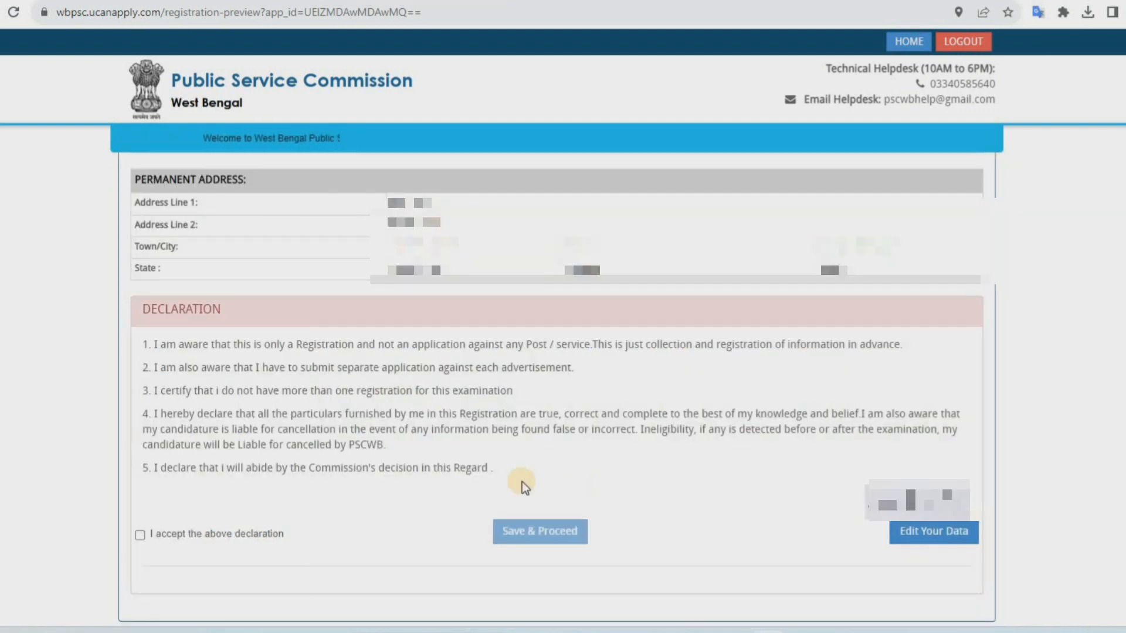
left_click(139, 534)
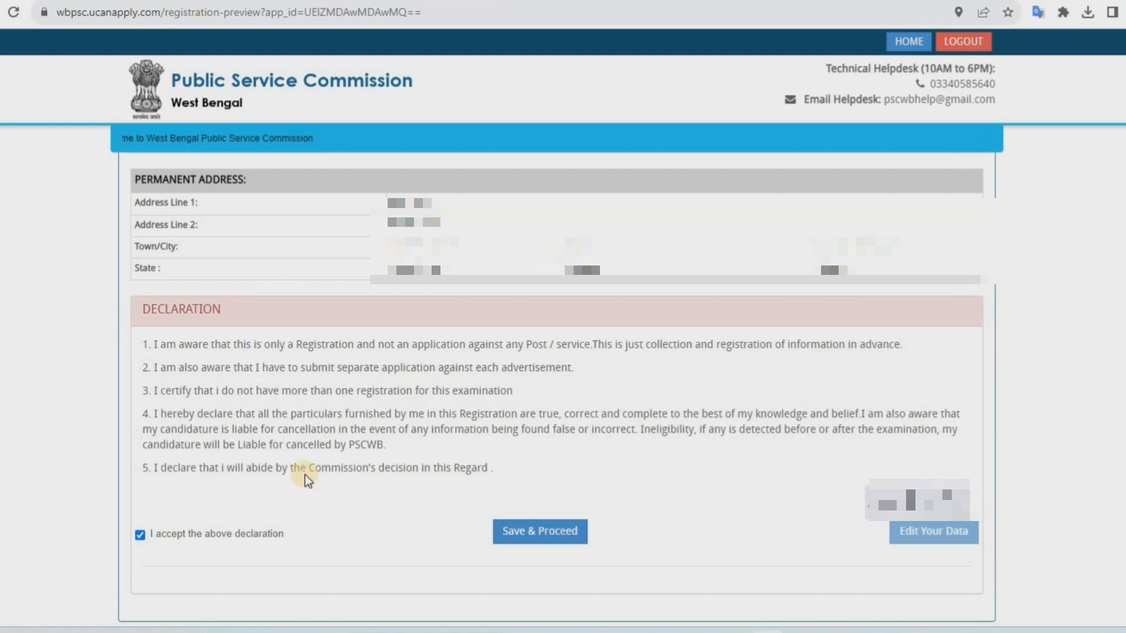
left_click(564, 531)
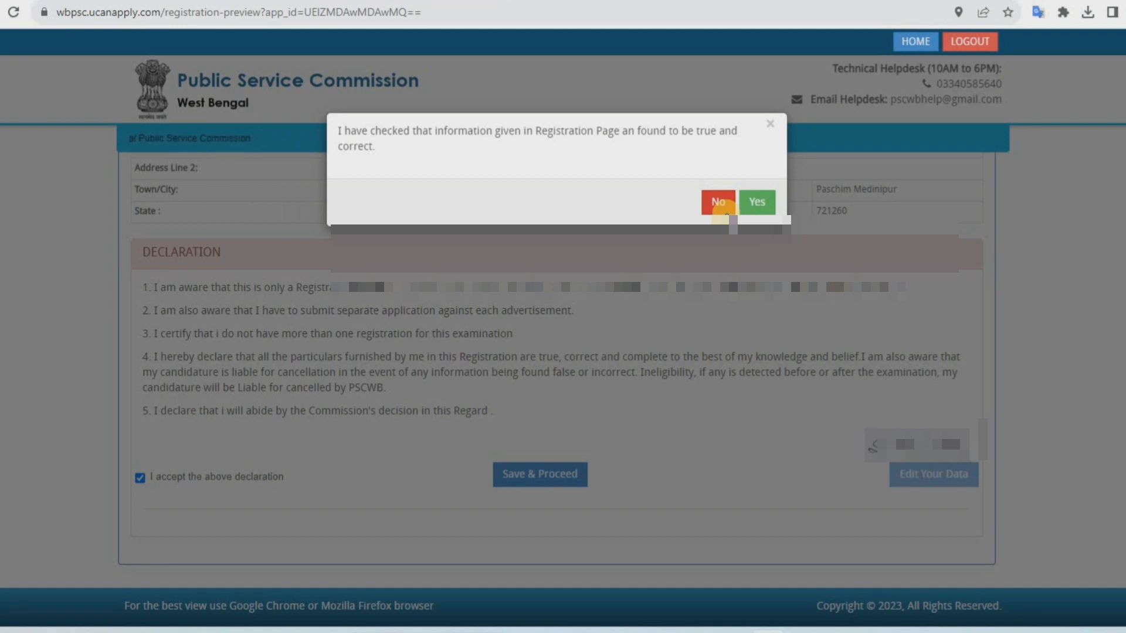
left_click(764, 203)
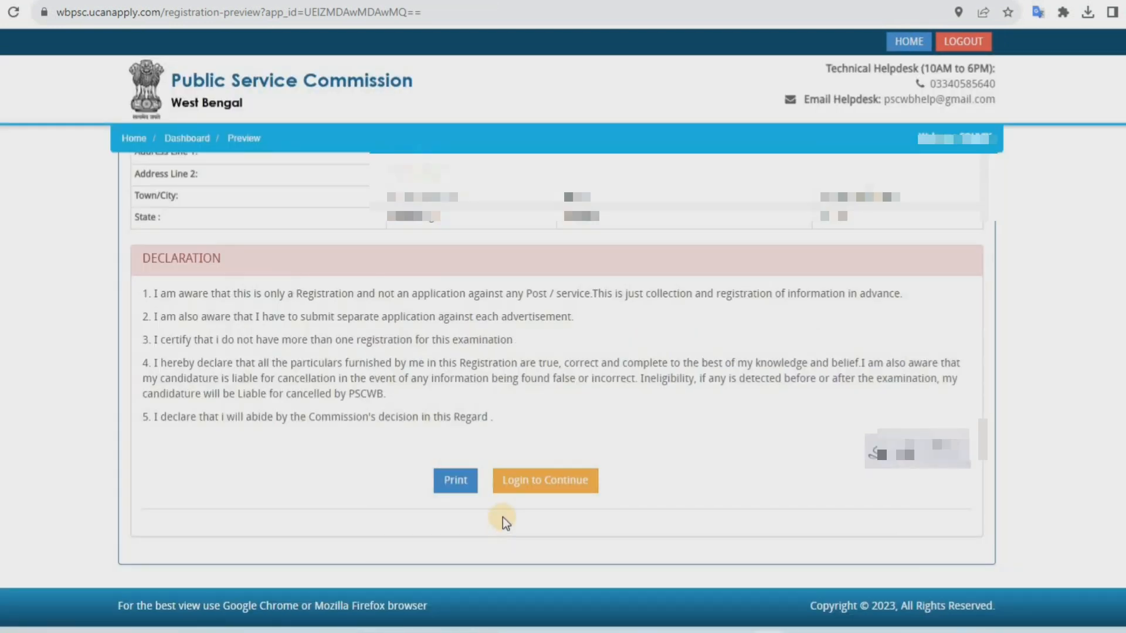
Log in to continue using the saved applicant ID and password, and close the browser's save-password prompt
left_click(570, 486)
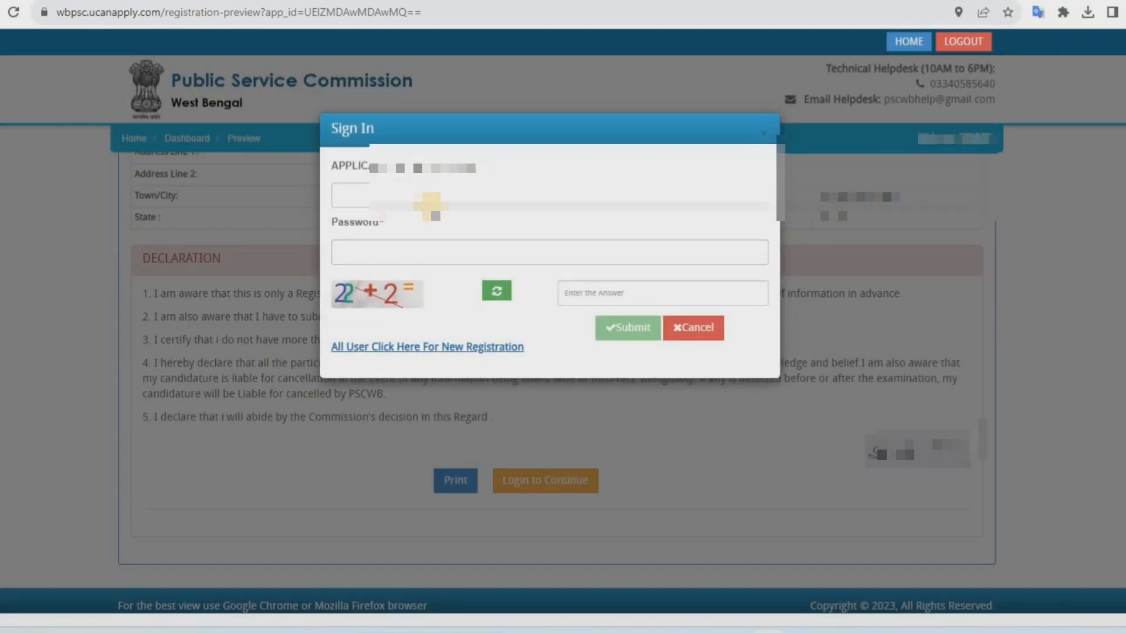
left_click(434, 197)
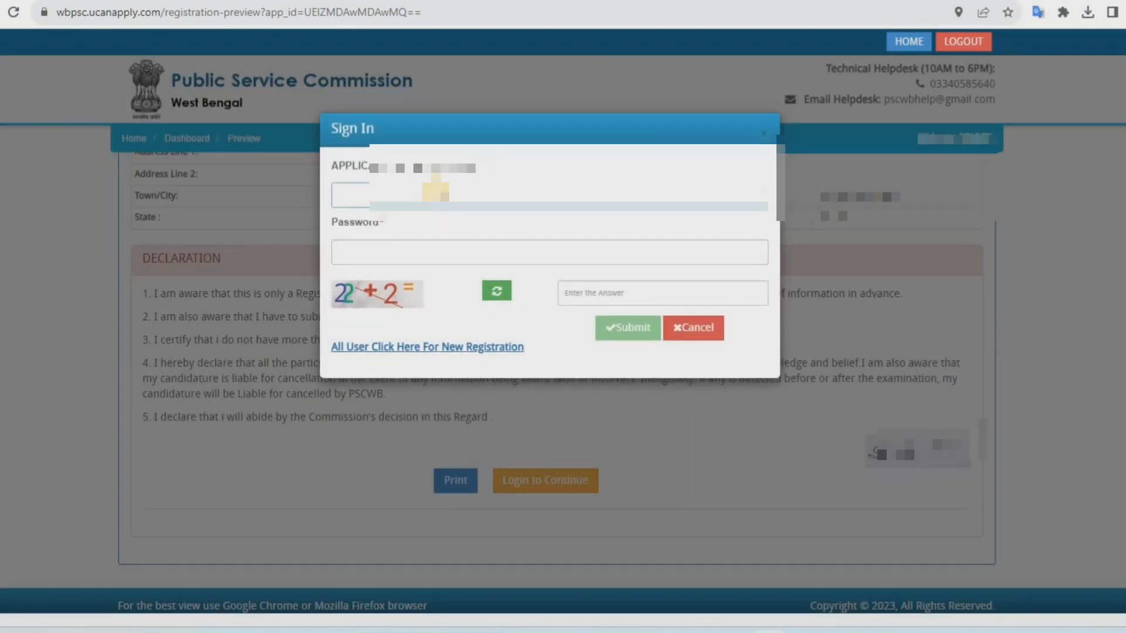
left_click(365, 257)
left_click(685, 300)
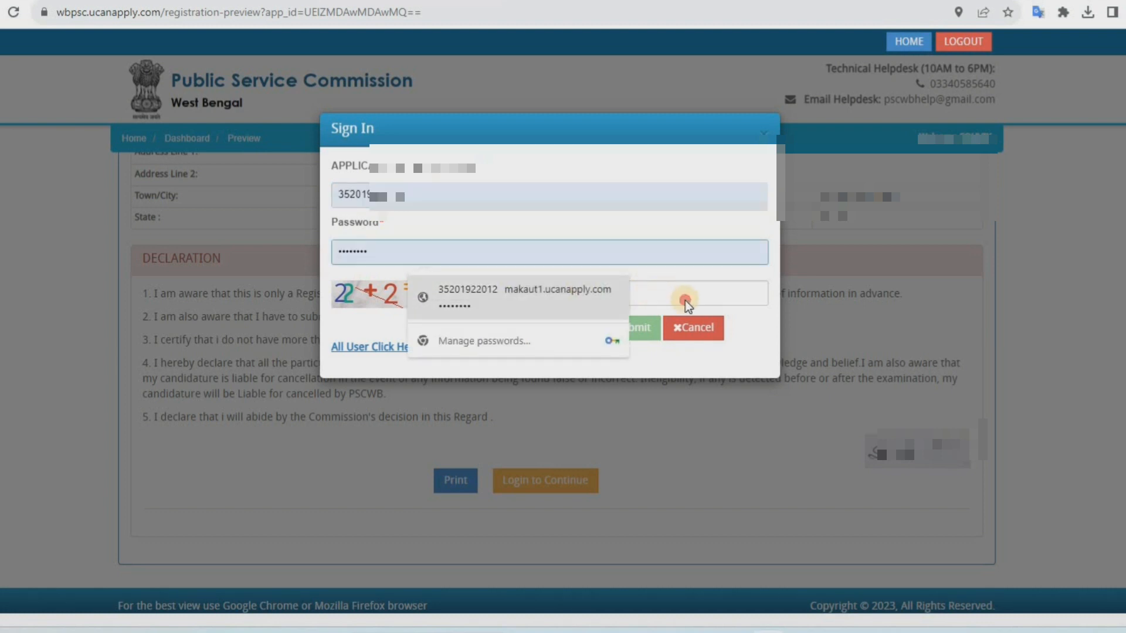
left_click(635, 326)
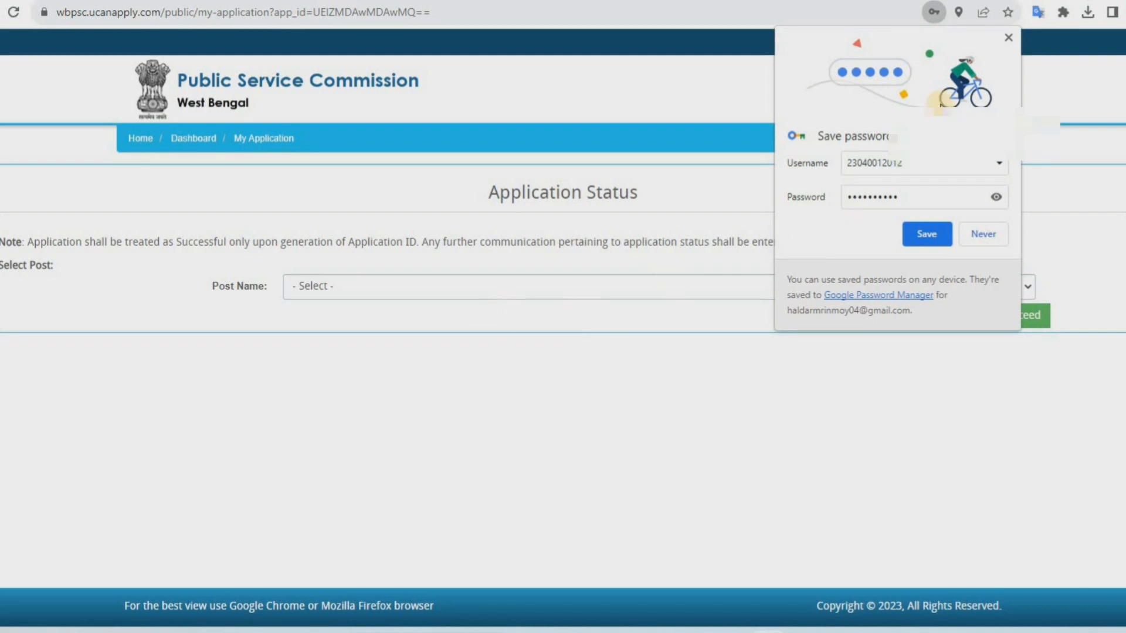
left_click(1007, 39)
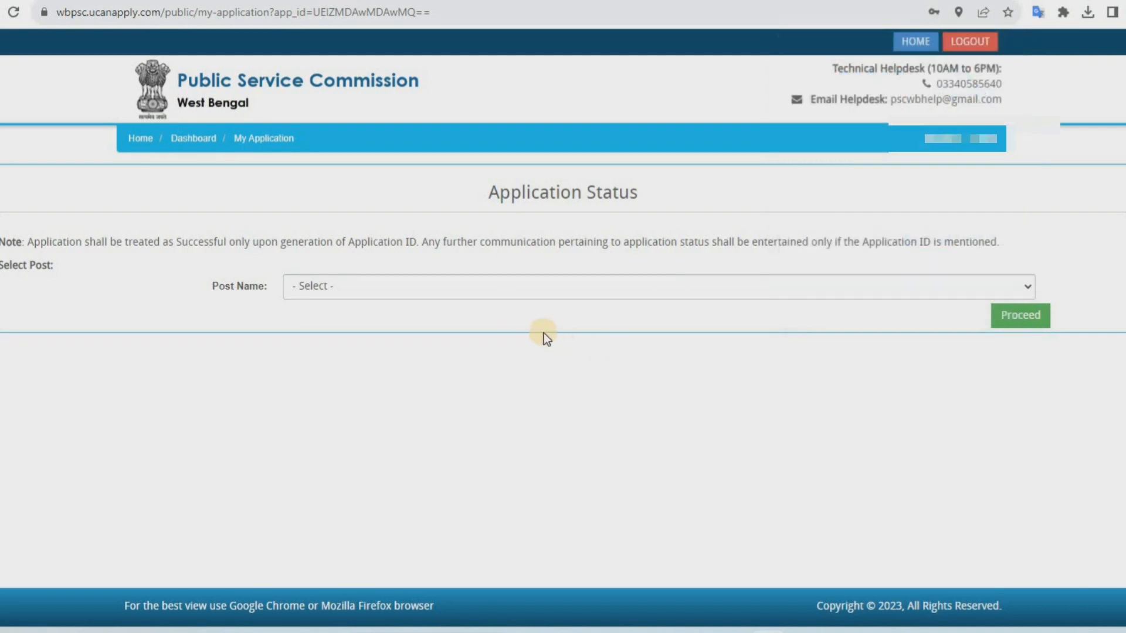
Select the Sub-Inspector Subordinate Food & Supplies Service post and continue from its application status page
left_click(441, 288)
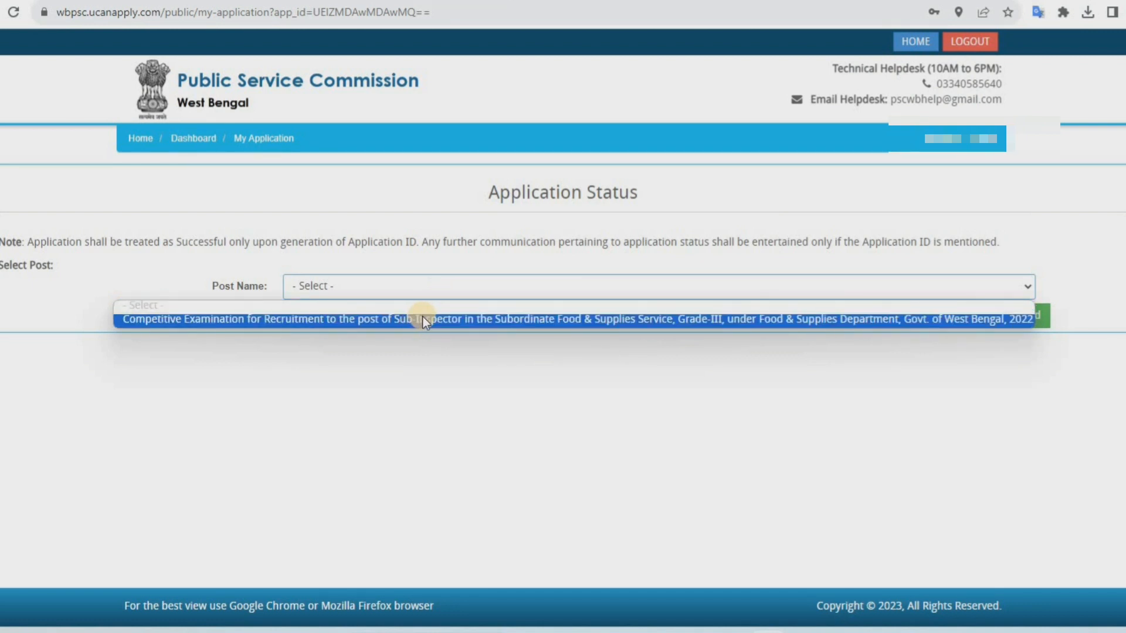
left_click(423, 318)
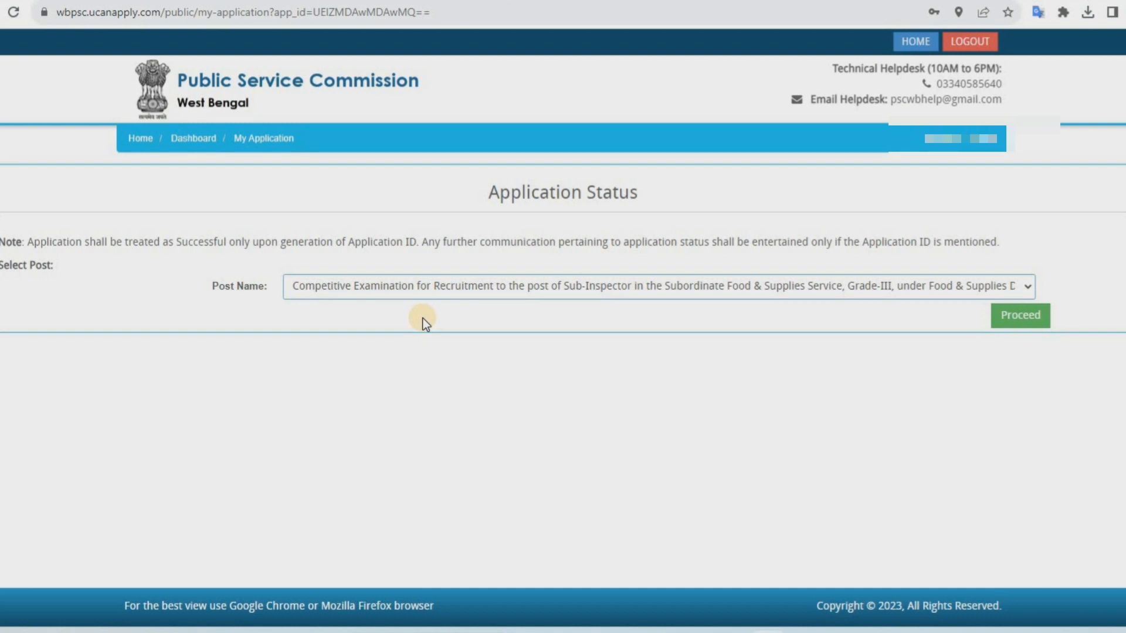
left_click(1014, 317)
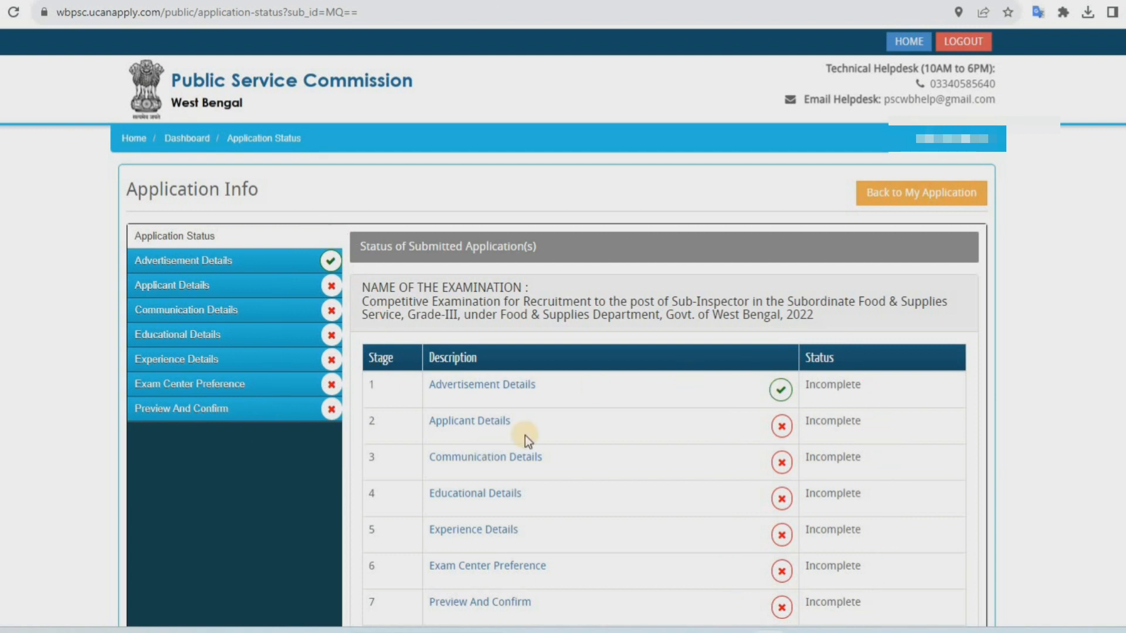
scroll(694, 423, "down", 3)
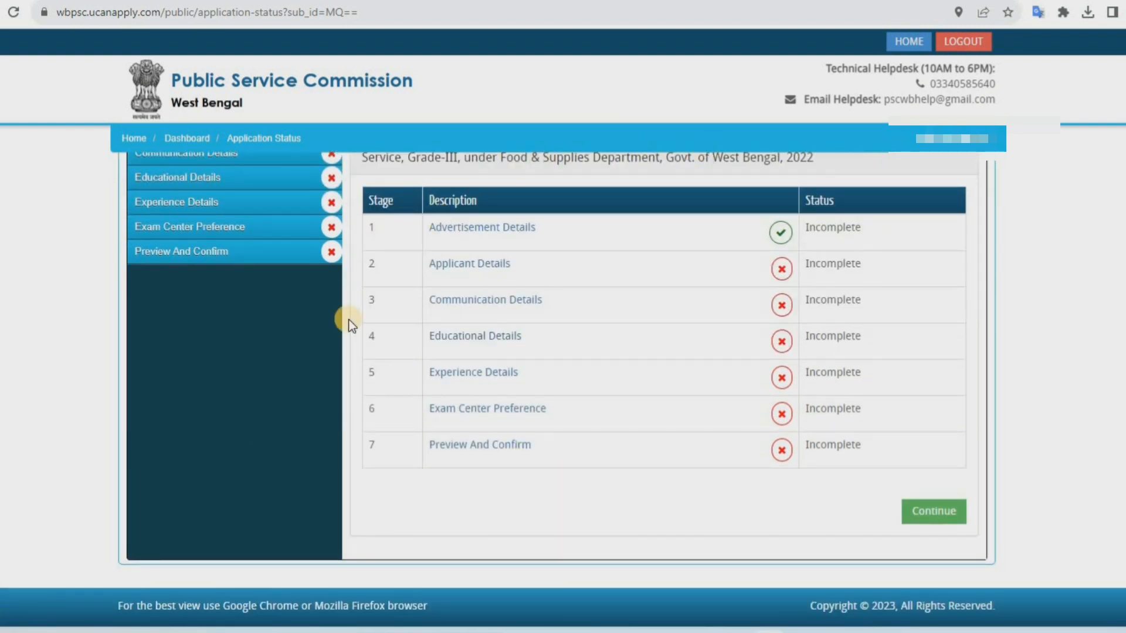
left_click(942, 514)
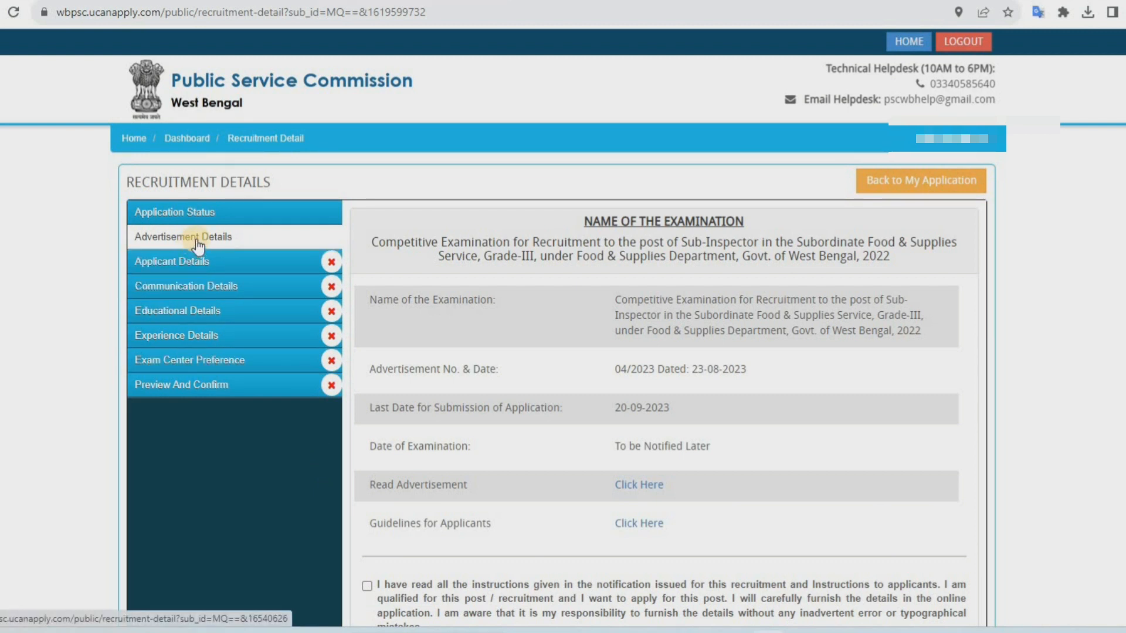
Accept the instructions acknowledgement in the advertisement details and save and continue
left_click_drag(723, 244, 836, 244)
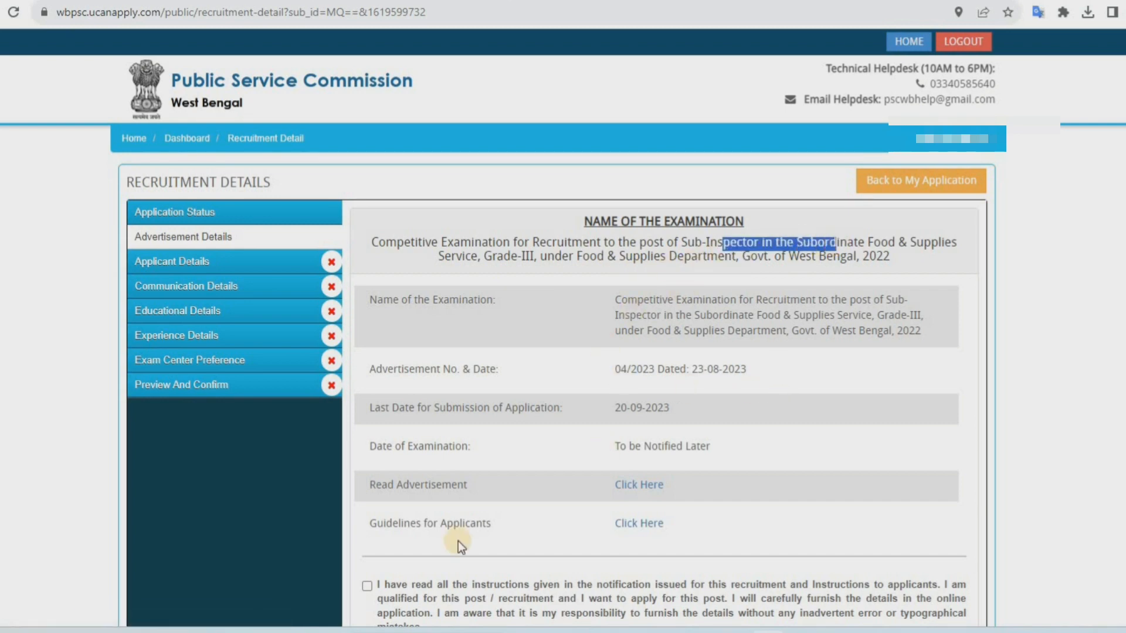
left_click(367, 587)
scroll(763, 551, "down", 3)
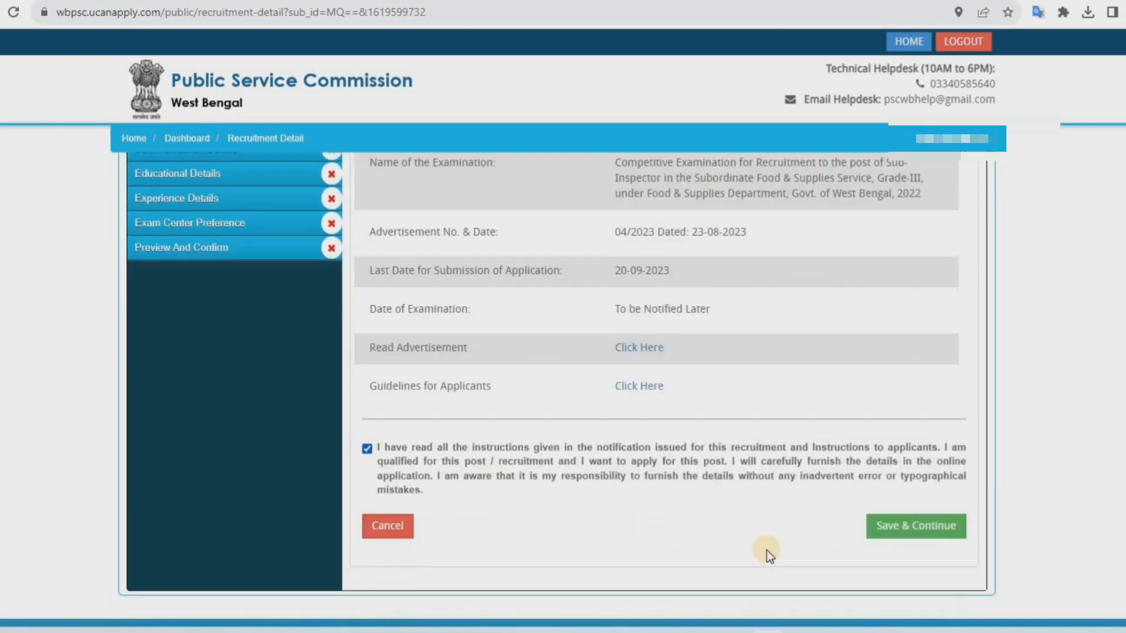
left_click(927, 502)
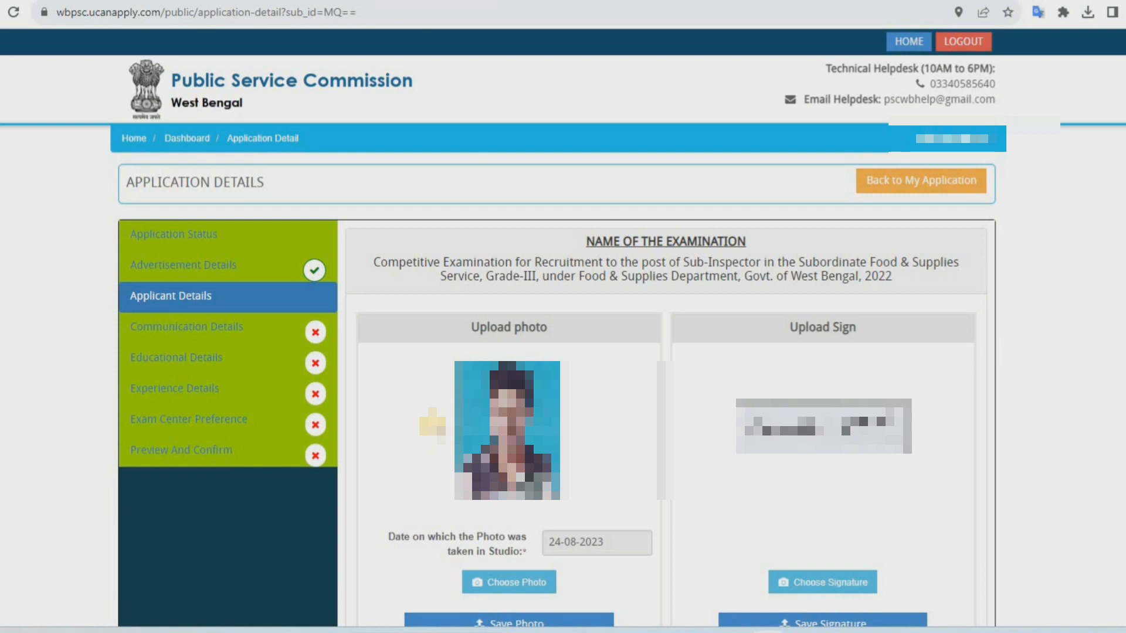
Set the ability to read, write and speak Bengali to Yes and Nepali to No
scroll(432, 422, "down", 10)
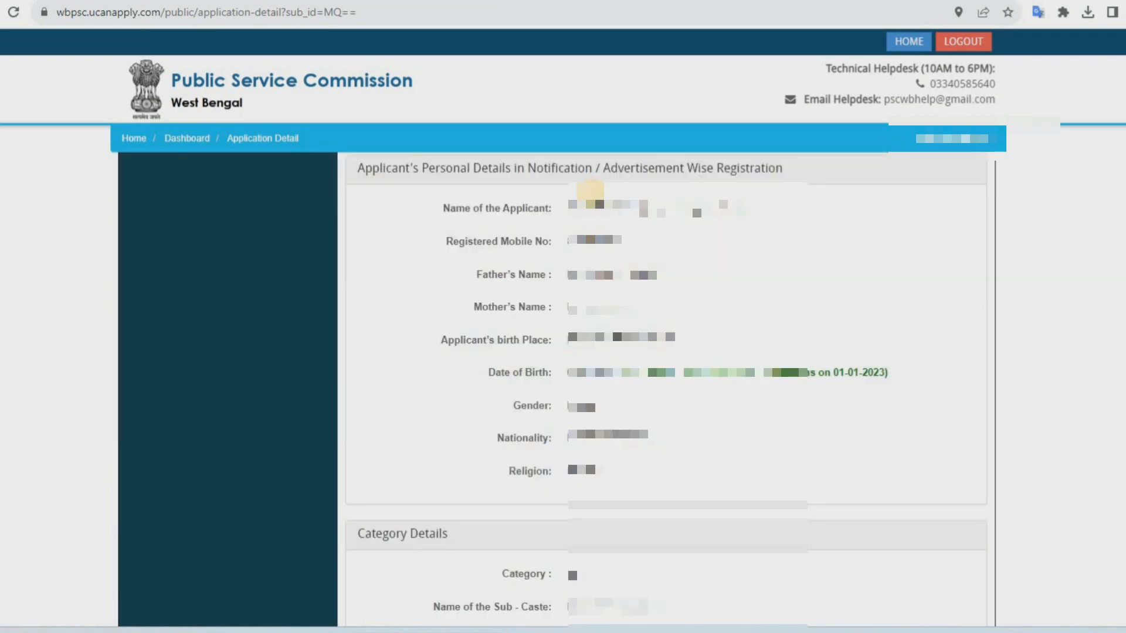
scroll(591, 190, "down", 5)
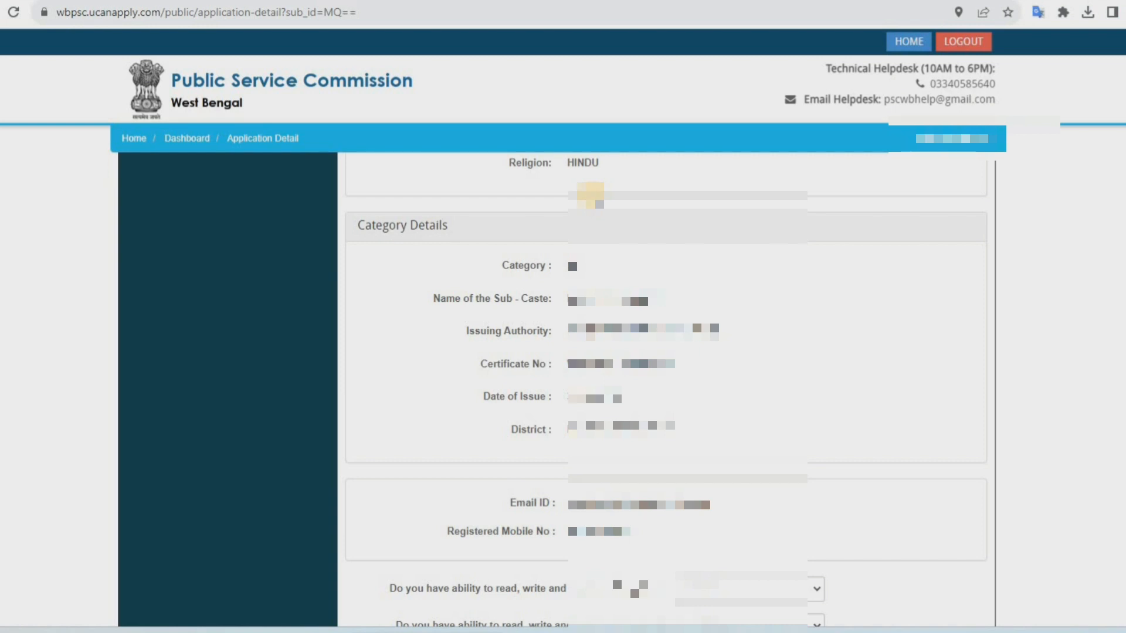
scroll(591, 195, "down", 6)
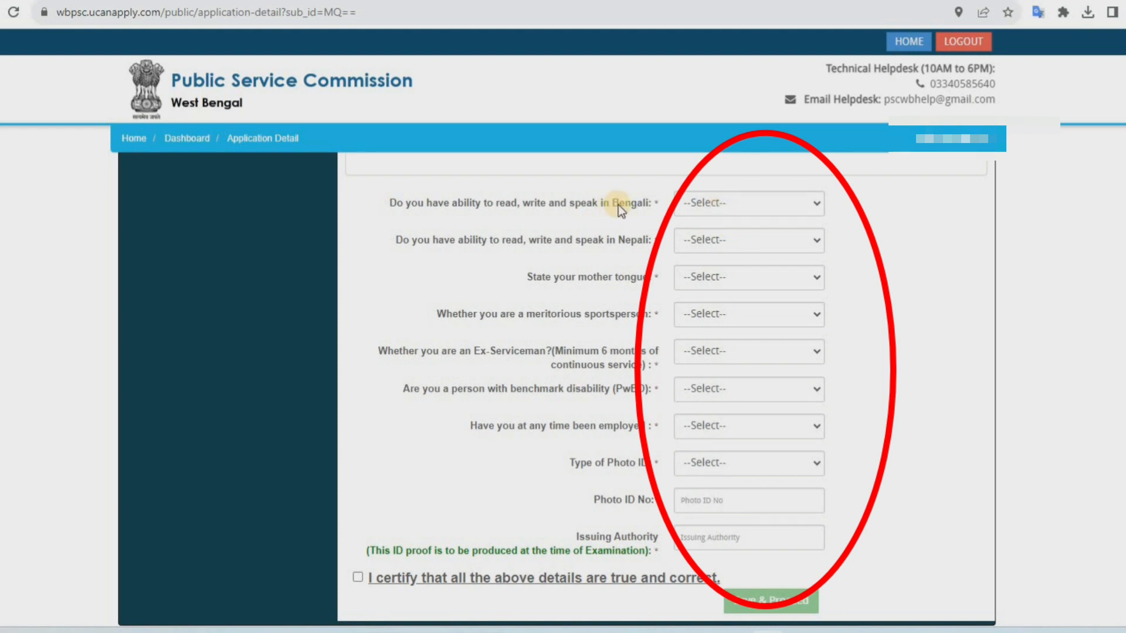
left_click(730, 207)
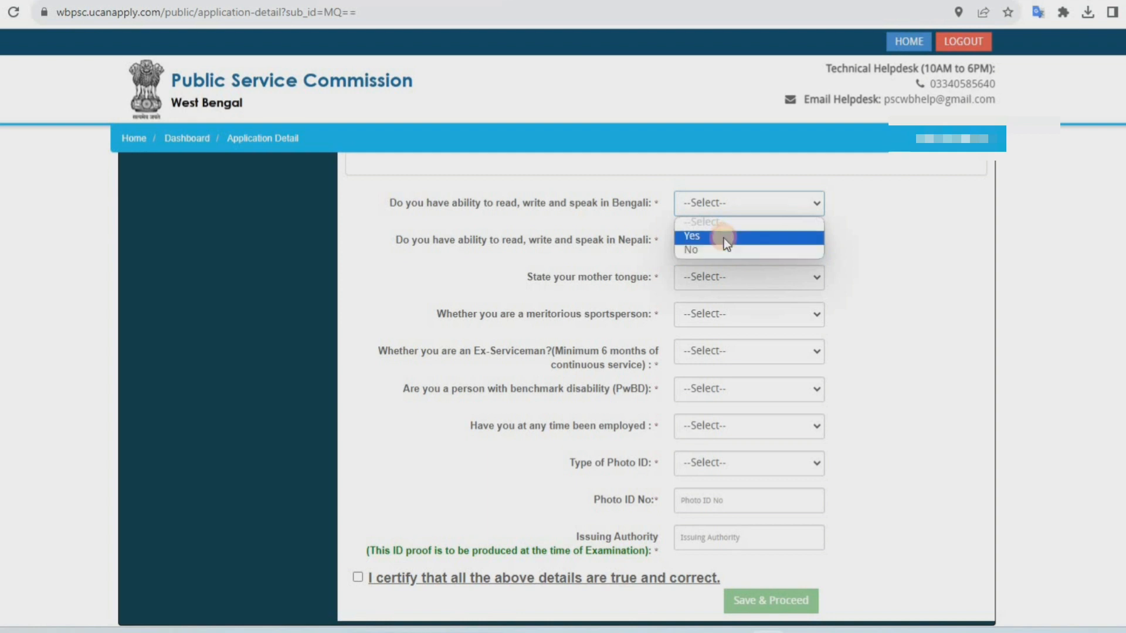
left_click(724, 236)
left_click(721, 240)
left_click(705, 286)
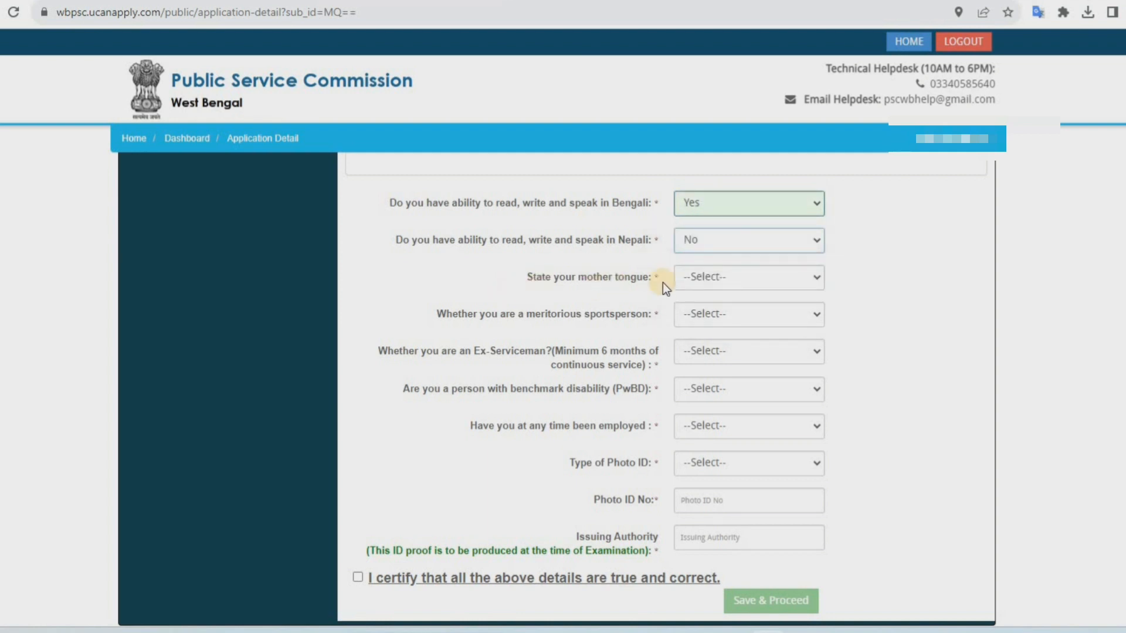
Set the mother tongue to BENGALI, and answer No for meritorious sportsperson and Ex-Serviceman
left_click(741, 279)
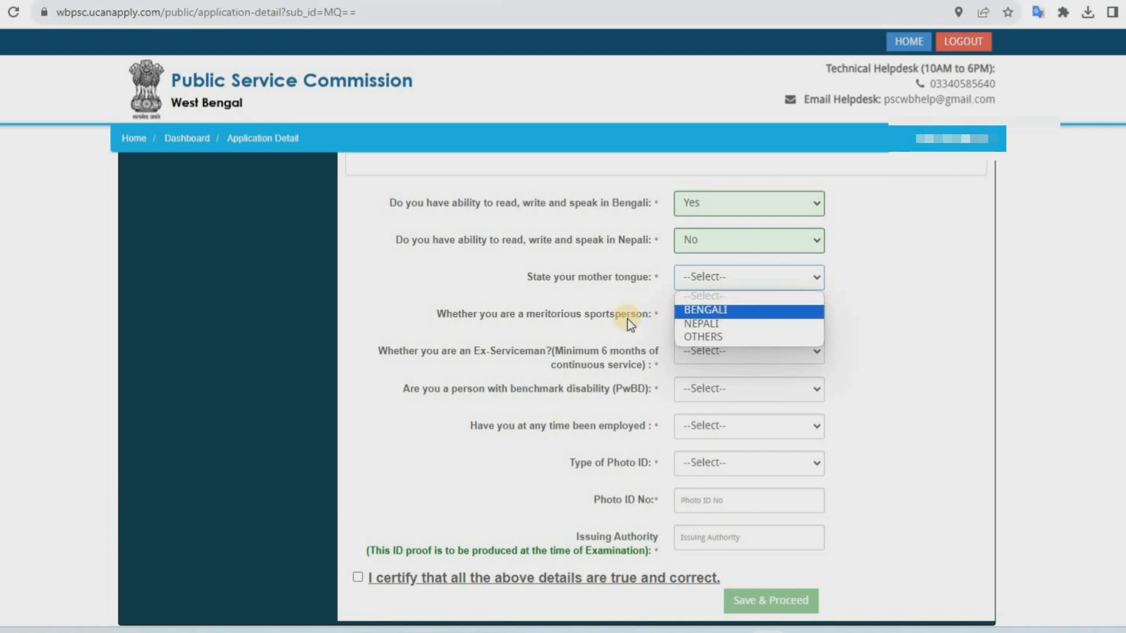
left_click(734, 309)
left_click(745, 316)
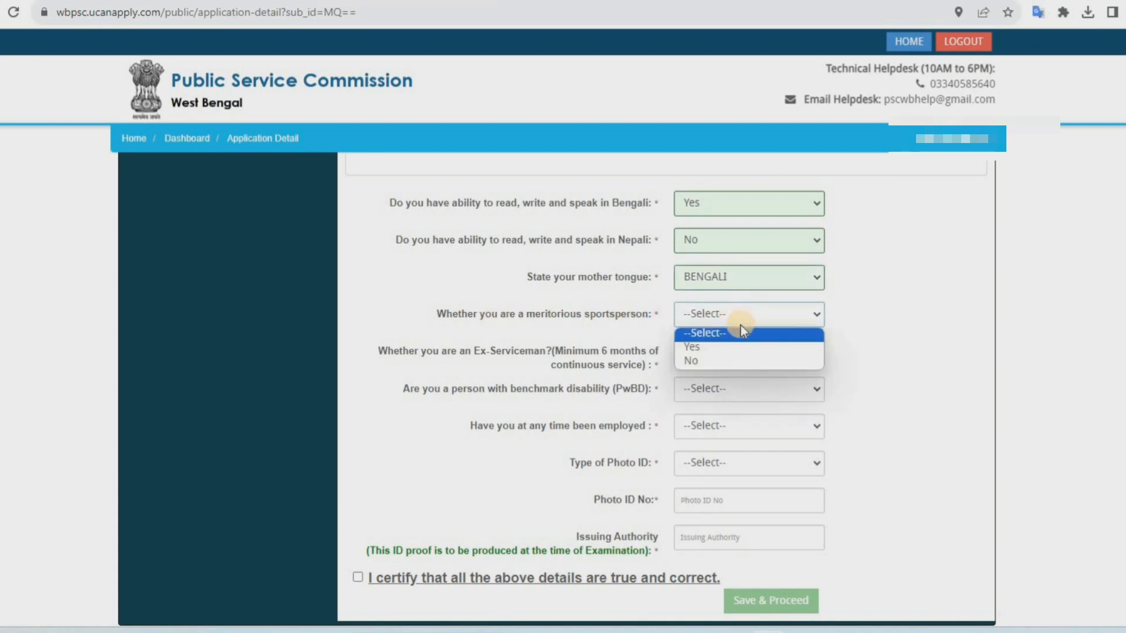
left_click(713, 360)
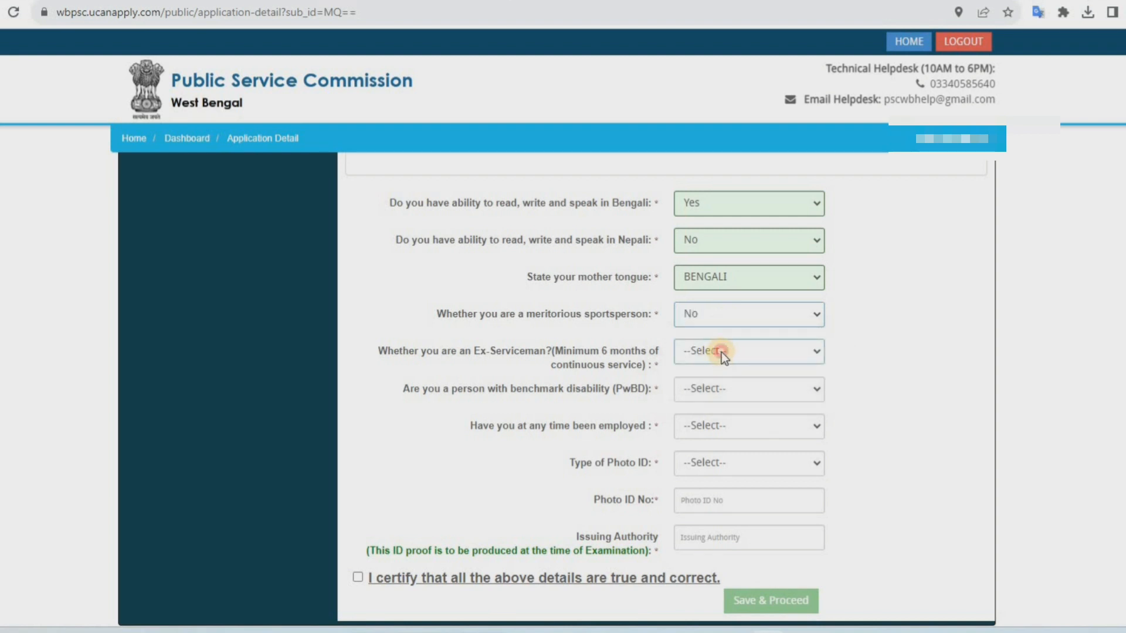
left_click(722, 352)
left_click(740, 398)
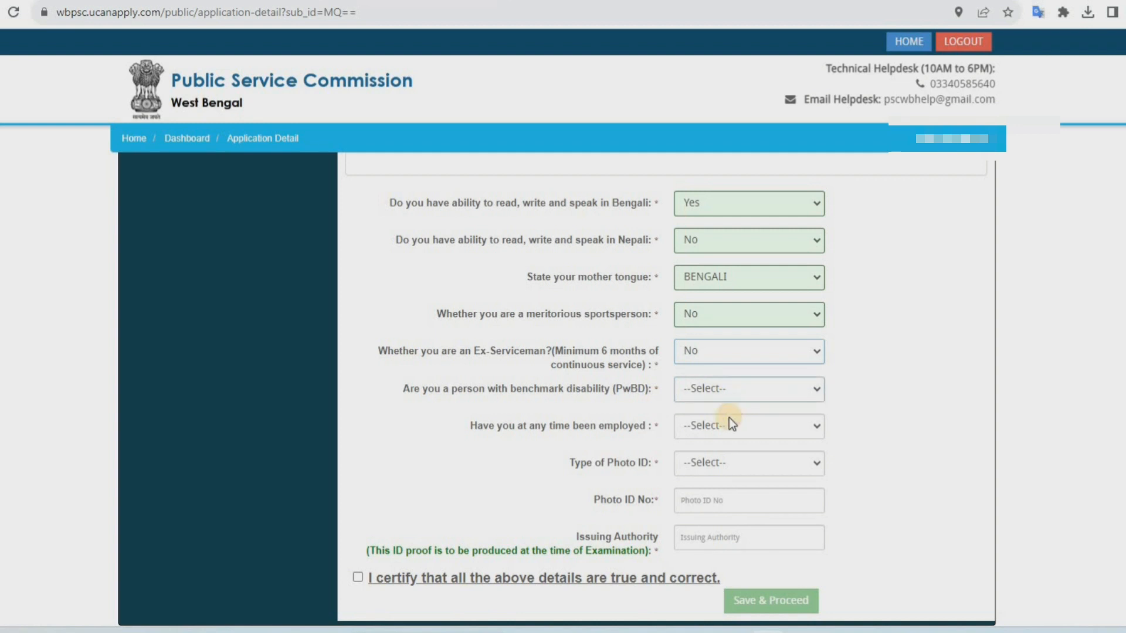
Answer NO for benchmark disability (PwBD) and No for having ever been employed
left_click(728, 399)
left_click(680, 423)
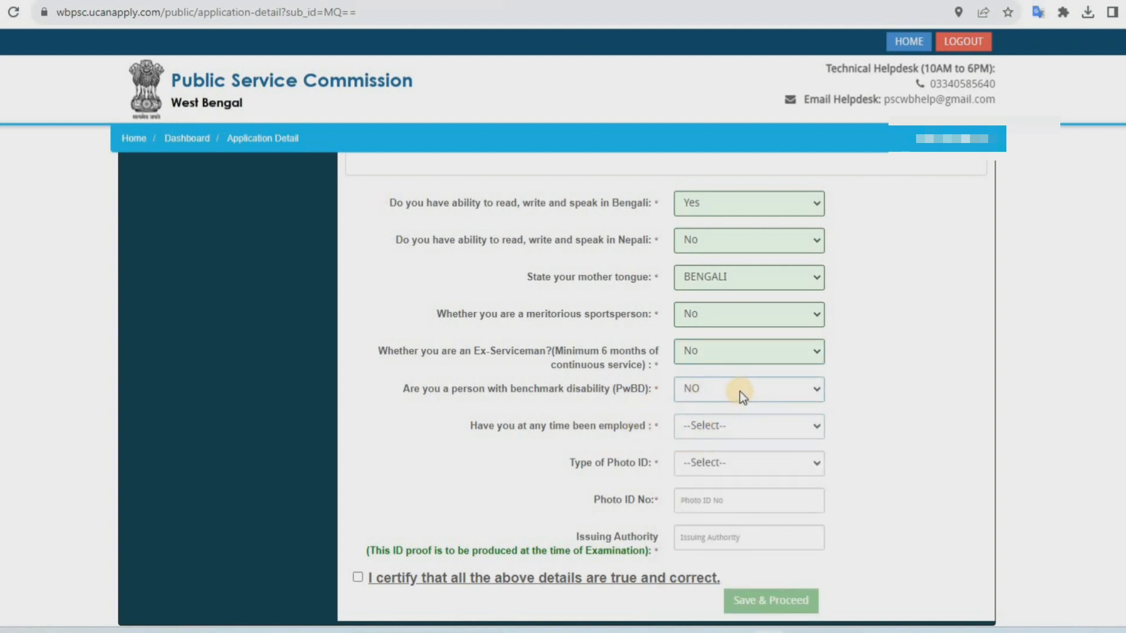
left_click(723, 425)
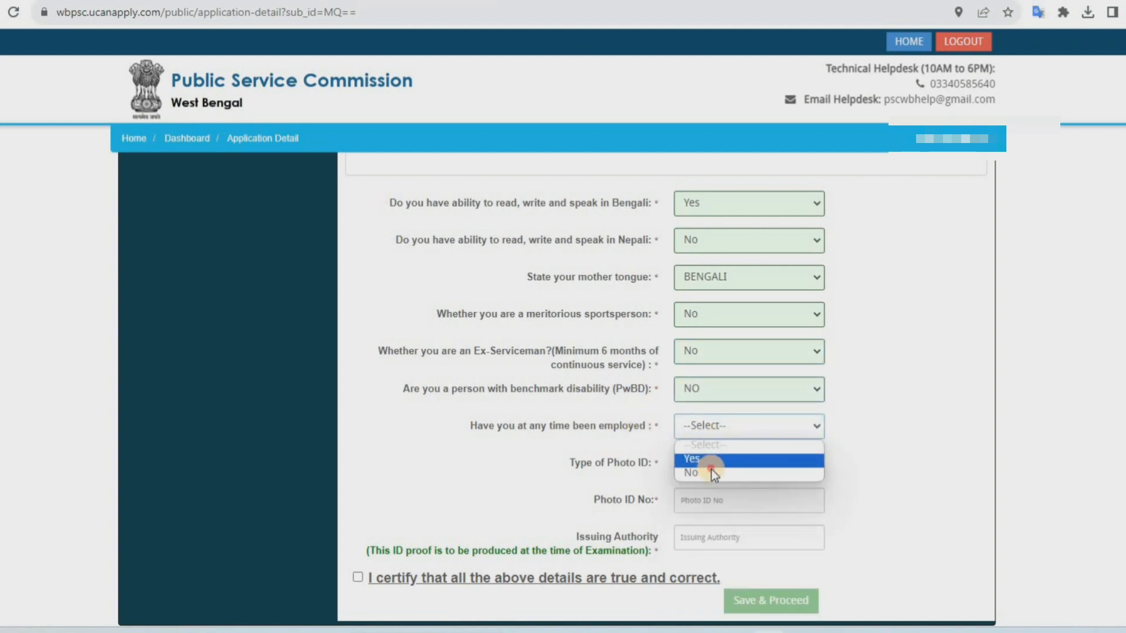
left_click(712, 473)
Choose EPIC (Voter Identity Card) as the photo ID type and fill in the photo ID number and issuing authority
left_click(713, 463)
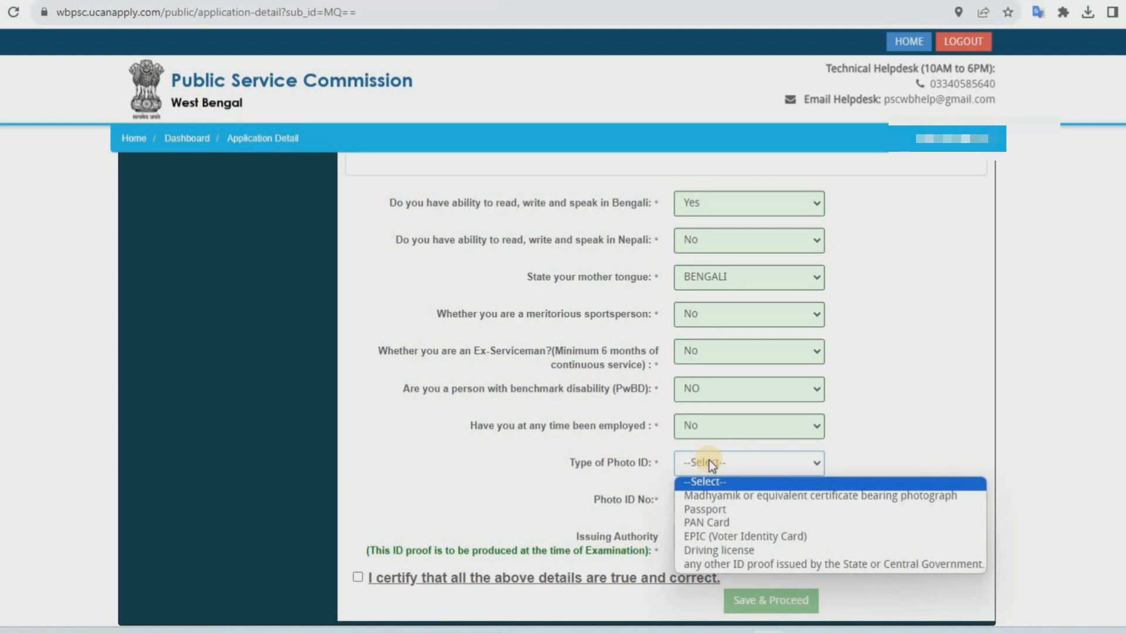
left_click(722, 537)
left_click(708, 505)
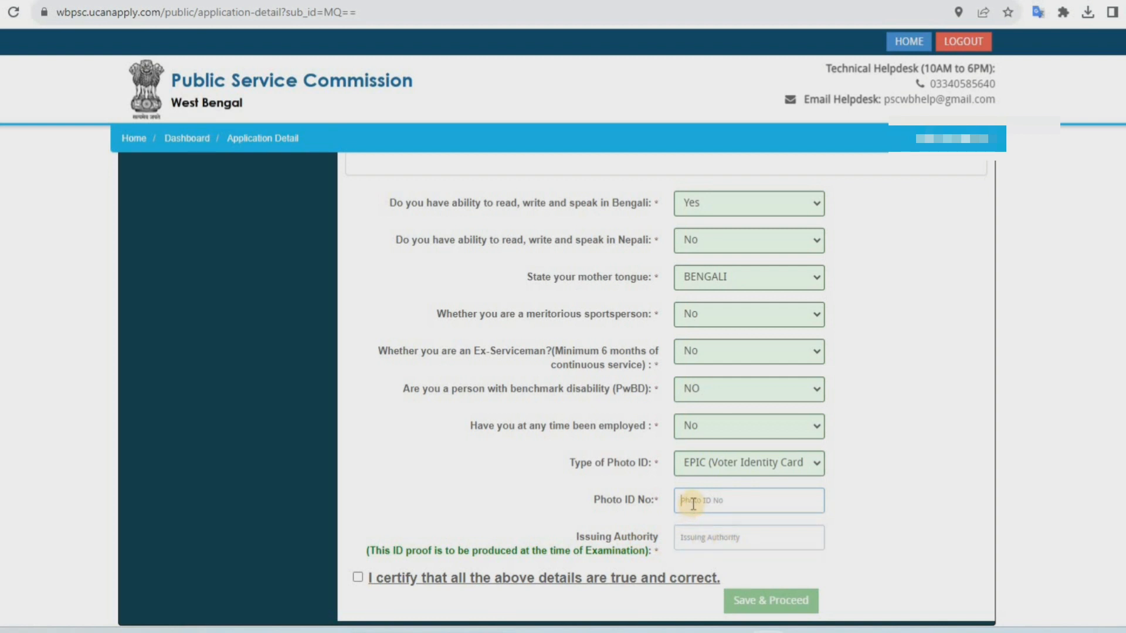
left_click(691, 538)
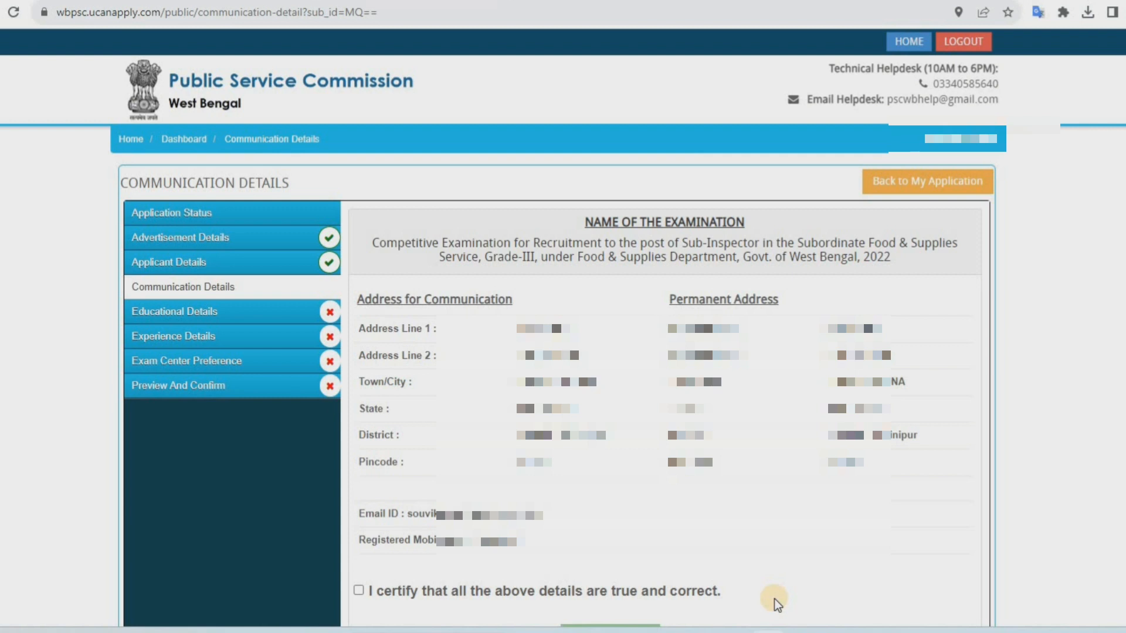
Certify the communication details as true and correct, then save and continue
scroll(774, 599, "down", 3)
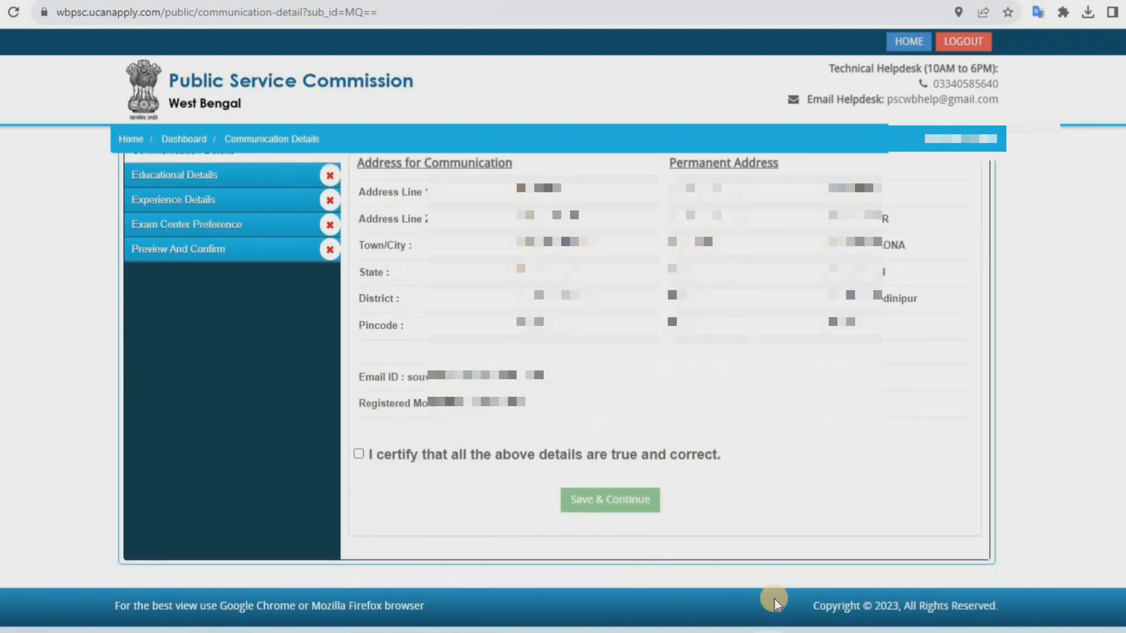
left_click(359, 456)
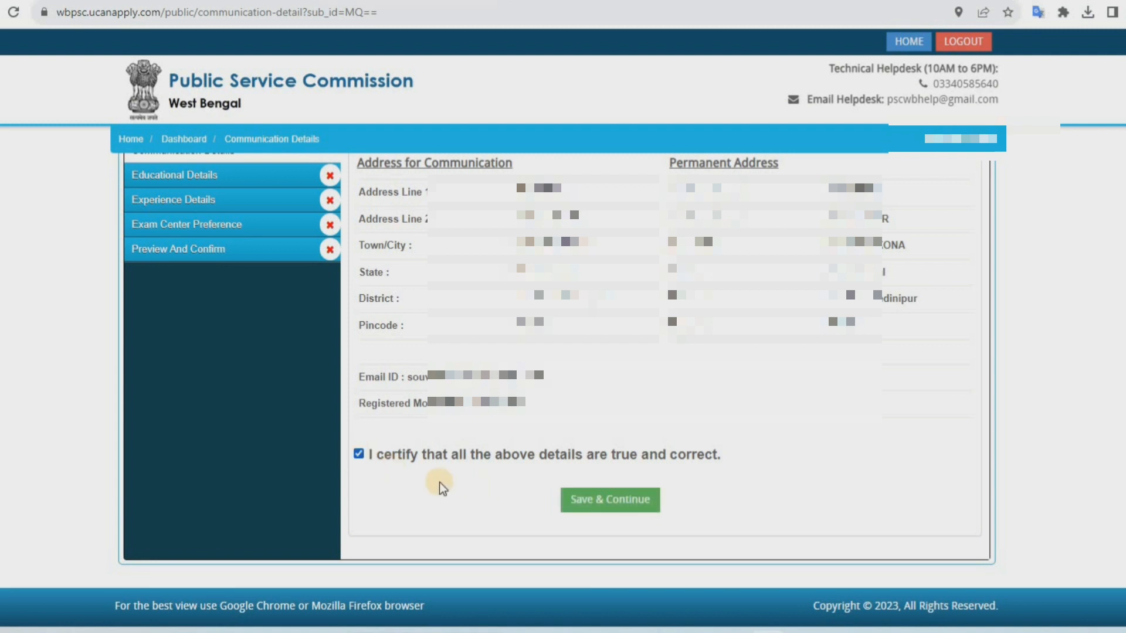
left_click(627, 509)
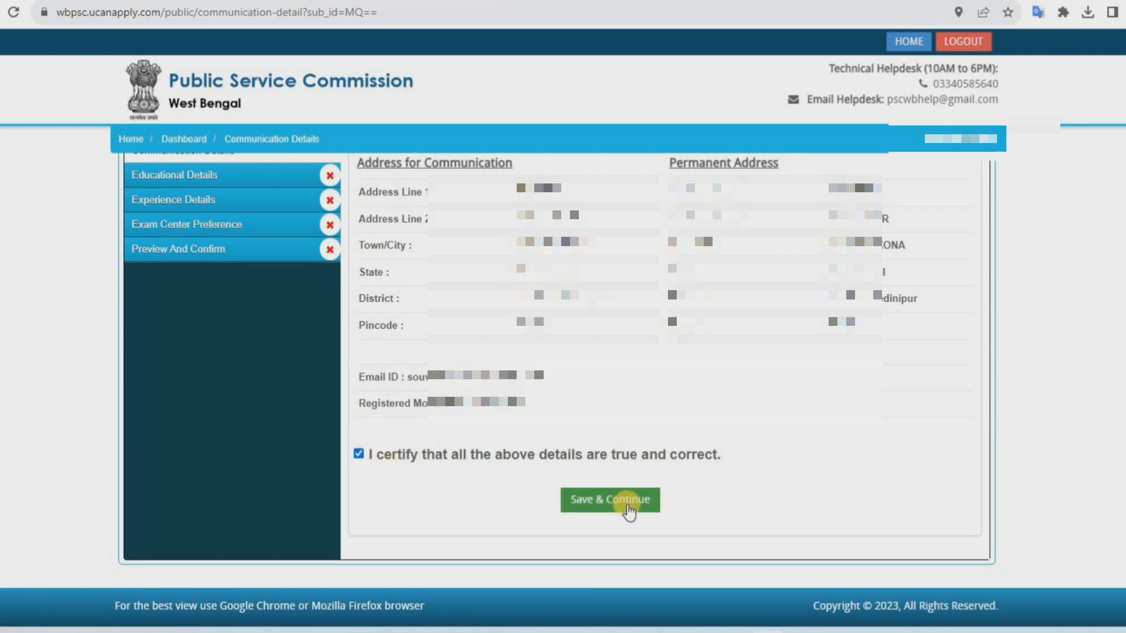
left_click(627, 508)
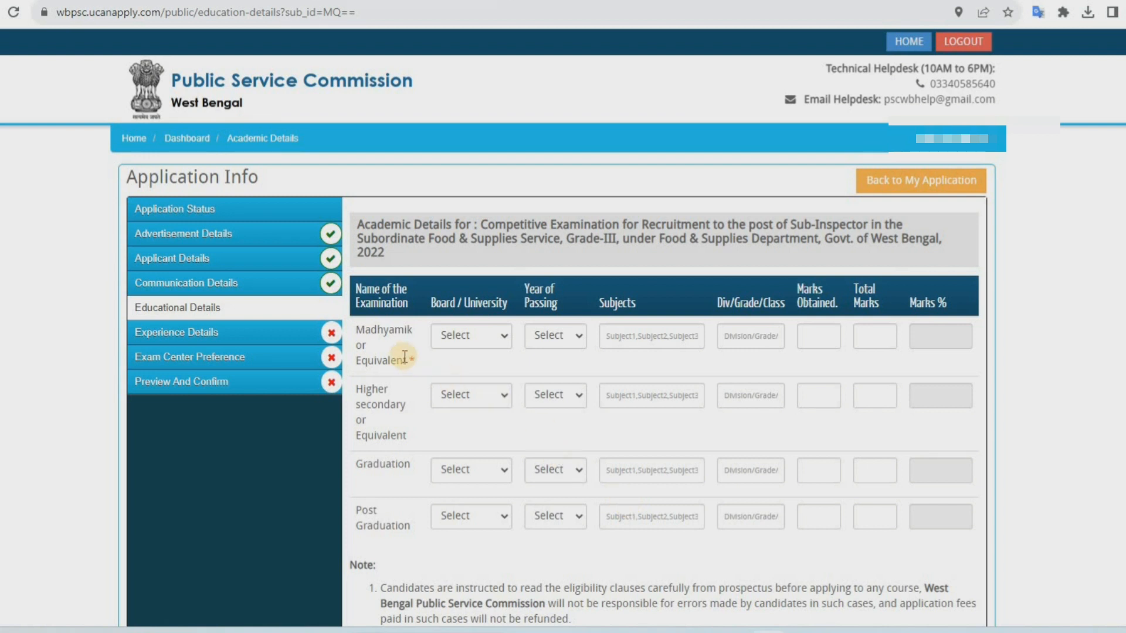
double_click(419, 360)
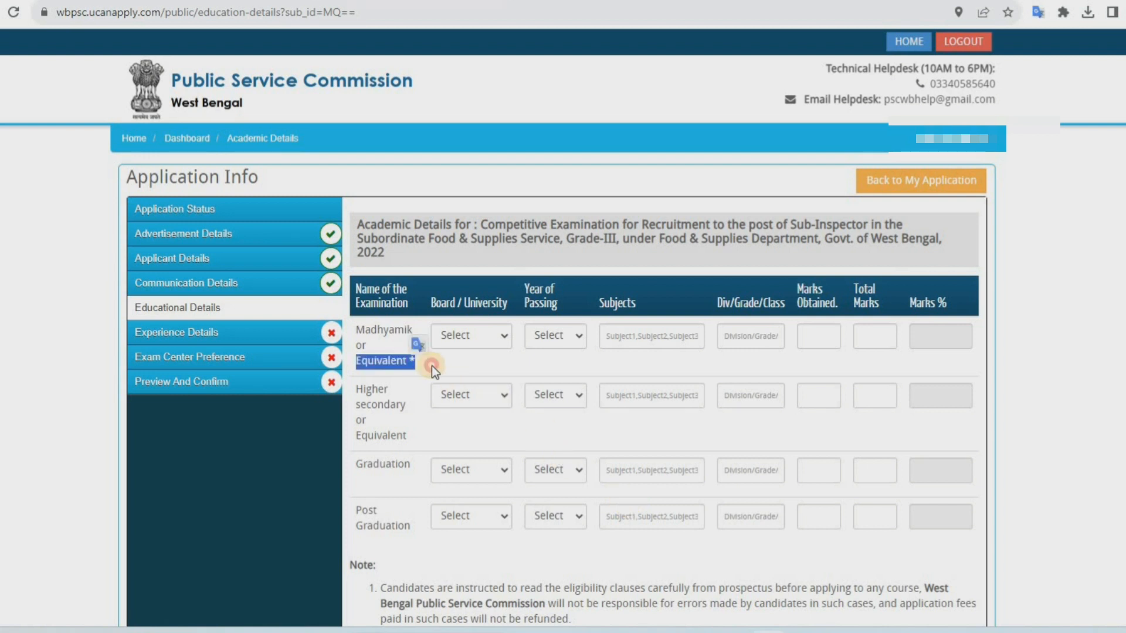
left_click(419, 391)
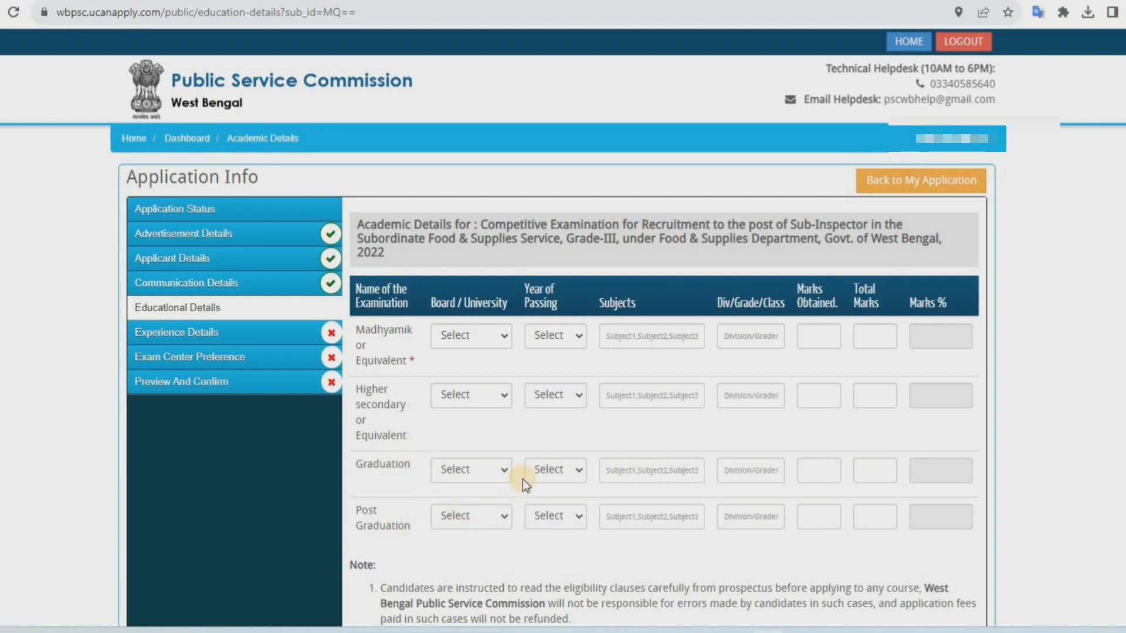
left_click(525, 464)
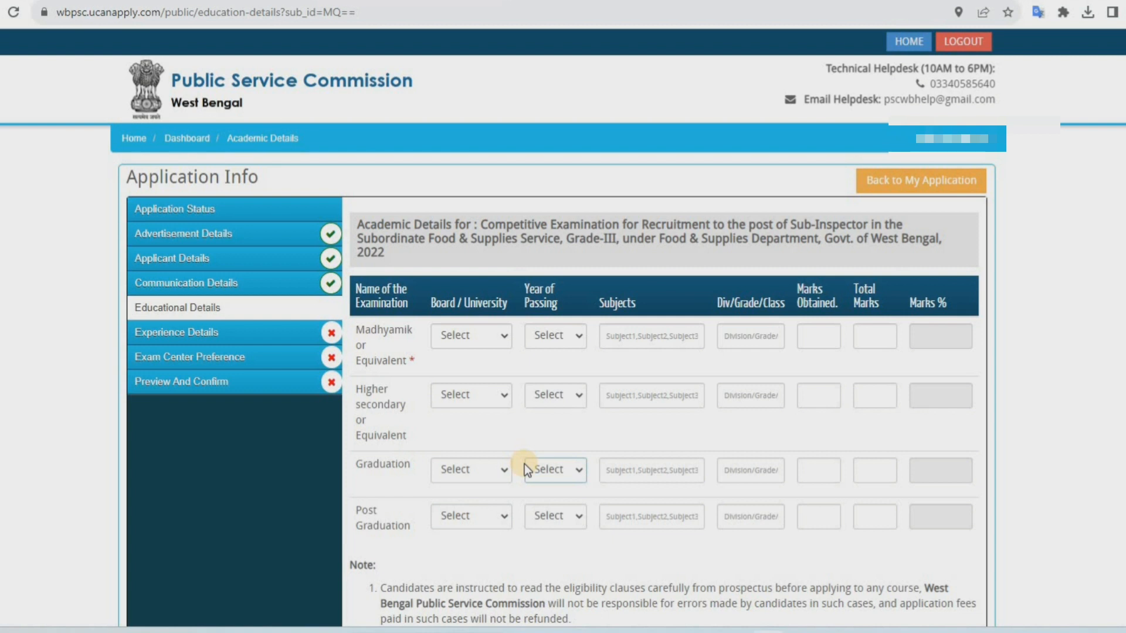
Fill in the Madhyamik or Equivalent academic details with the West Bengal Board of Secondary Education and save
left_click(457, 323)
scroll(920, 374, "down", 1)
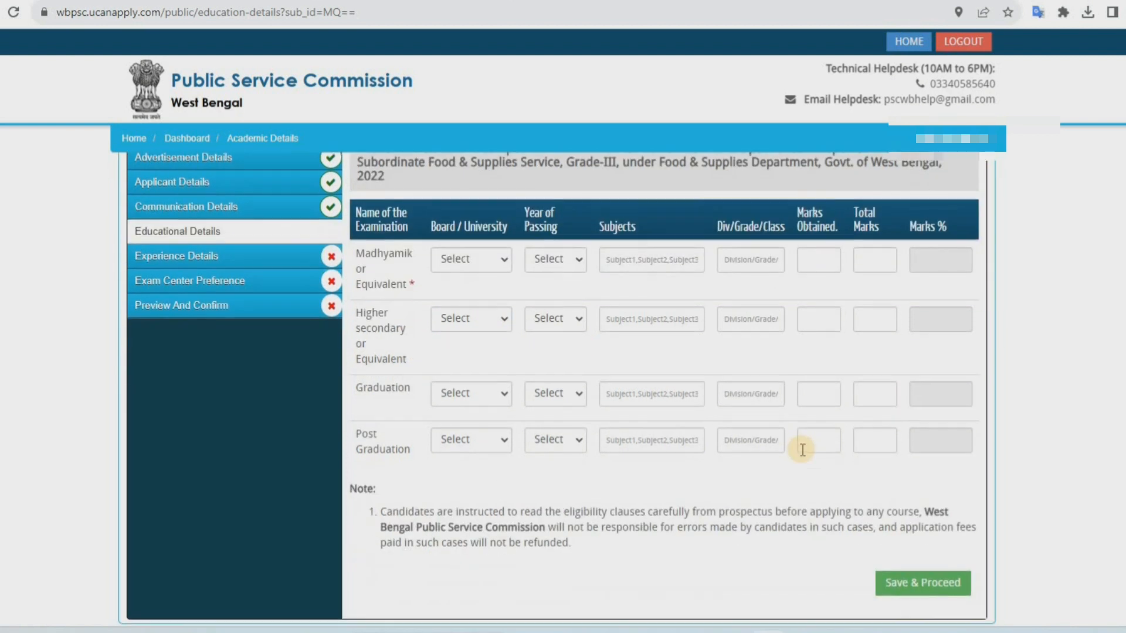
left_click(471, 259)
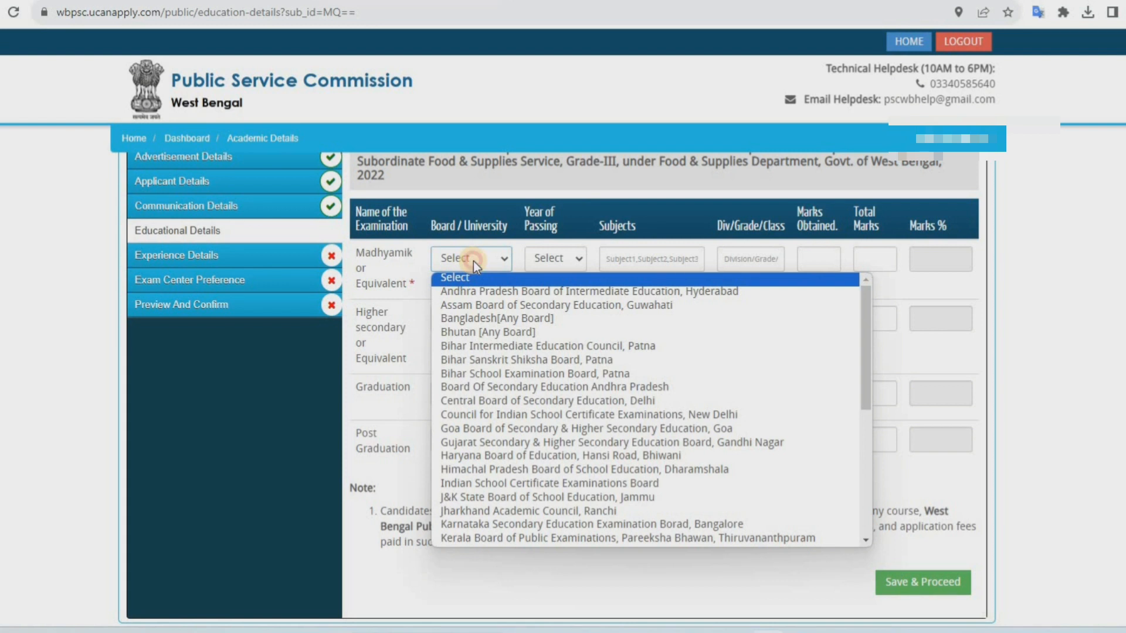
left_click(576, 262)
left_click(576, 264)
left_click(598, 261)
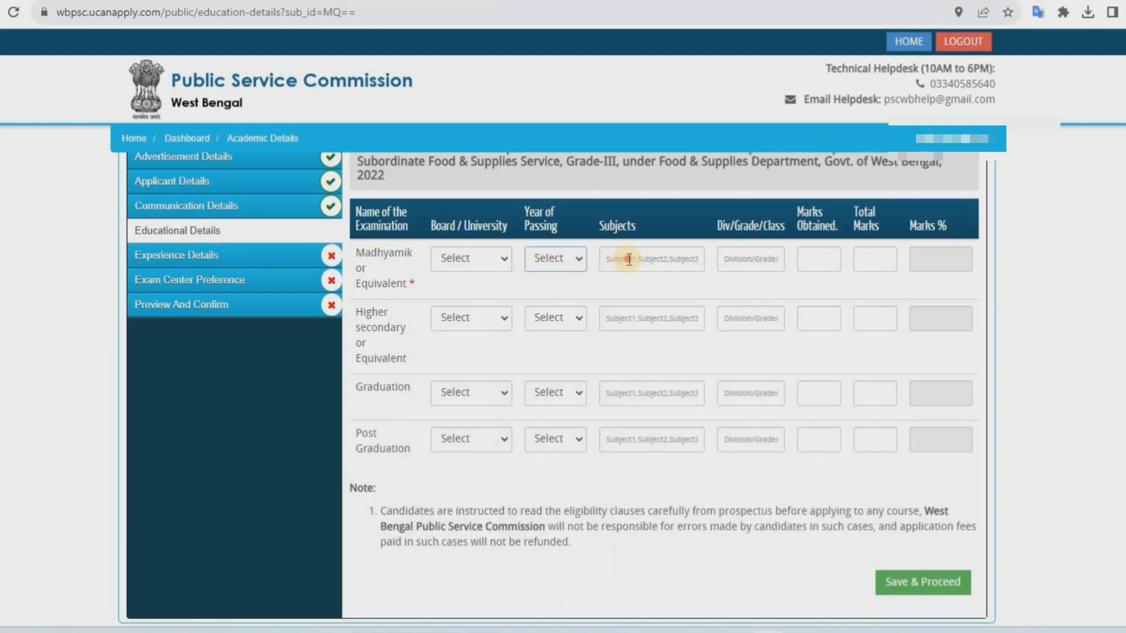
left_click(630, 259)
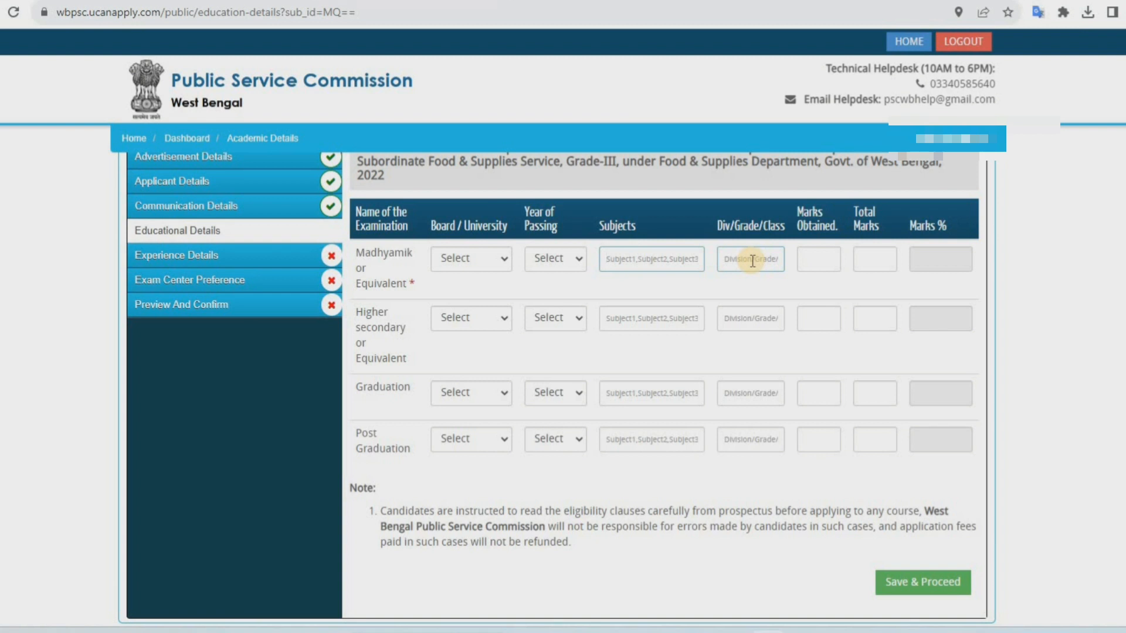
left_click(812, 259)
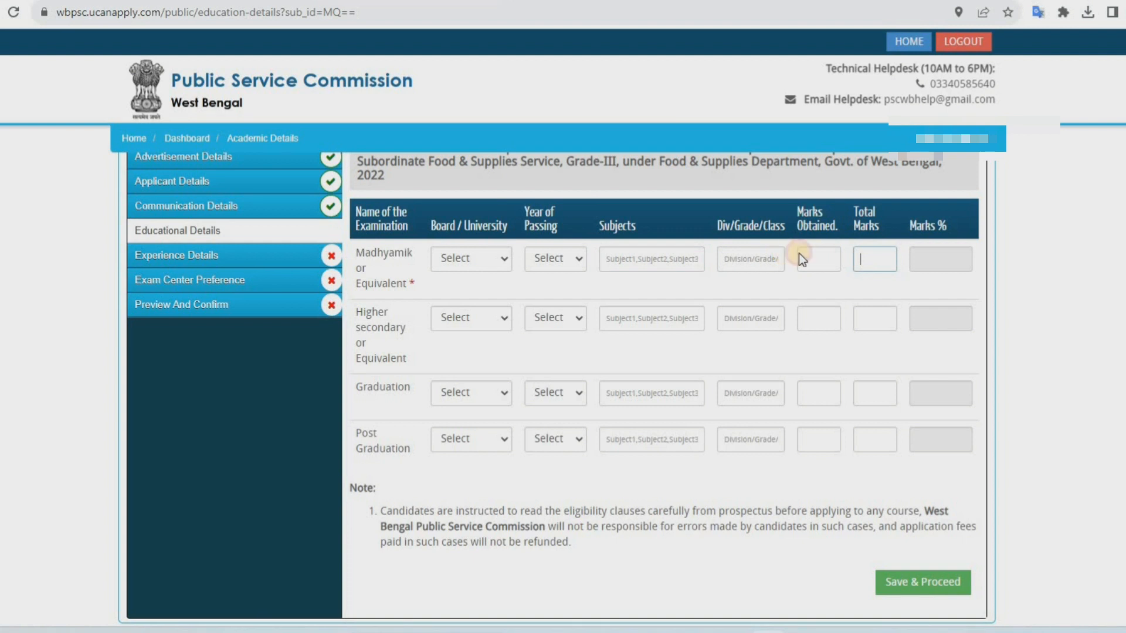
left_click(865, 257)
scroll(869, 506, "down", 2)
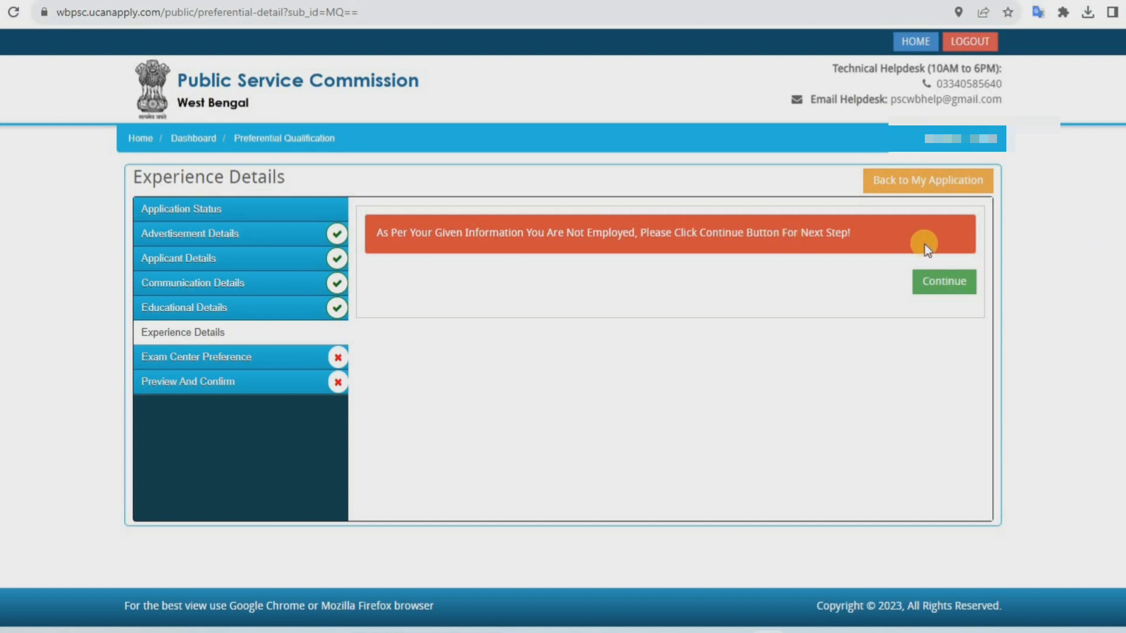
Continue past the experience details and set the exam district/sub-division to Other
left_click(946, 287)
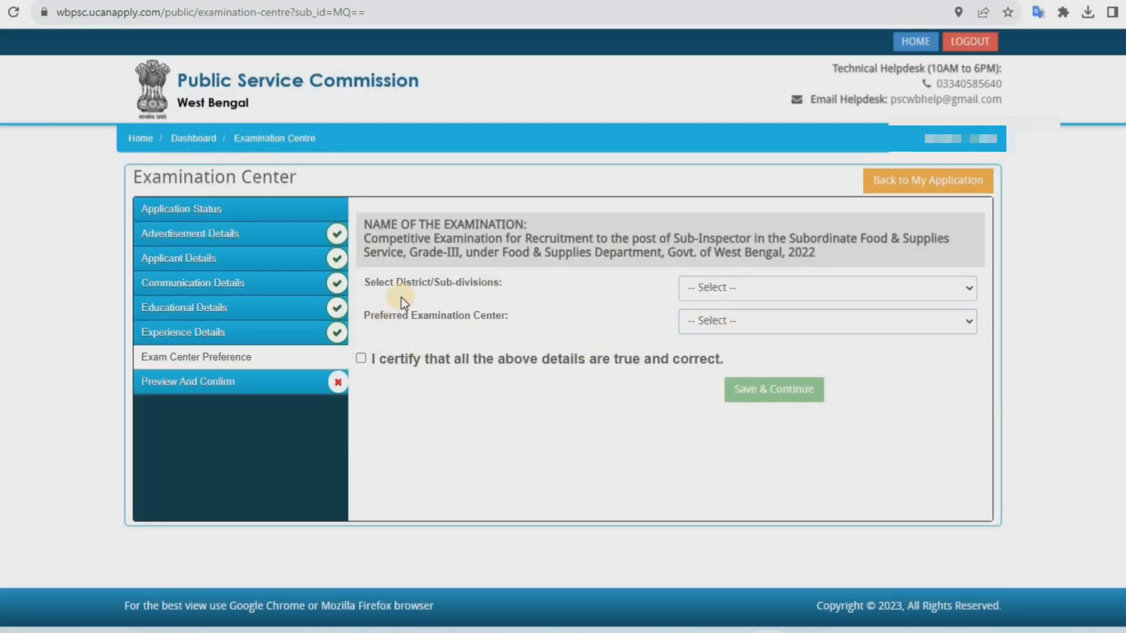
left_click(734, 293)
left_click(577, 305)
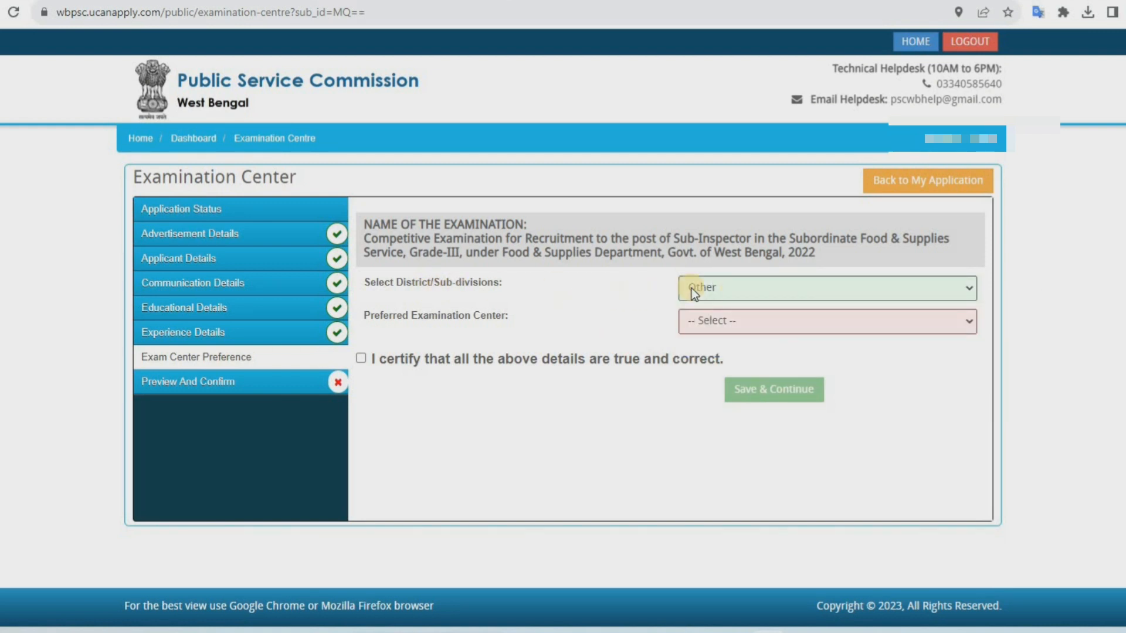
left_click(721, 287)
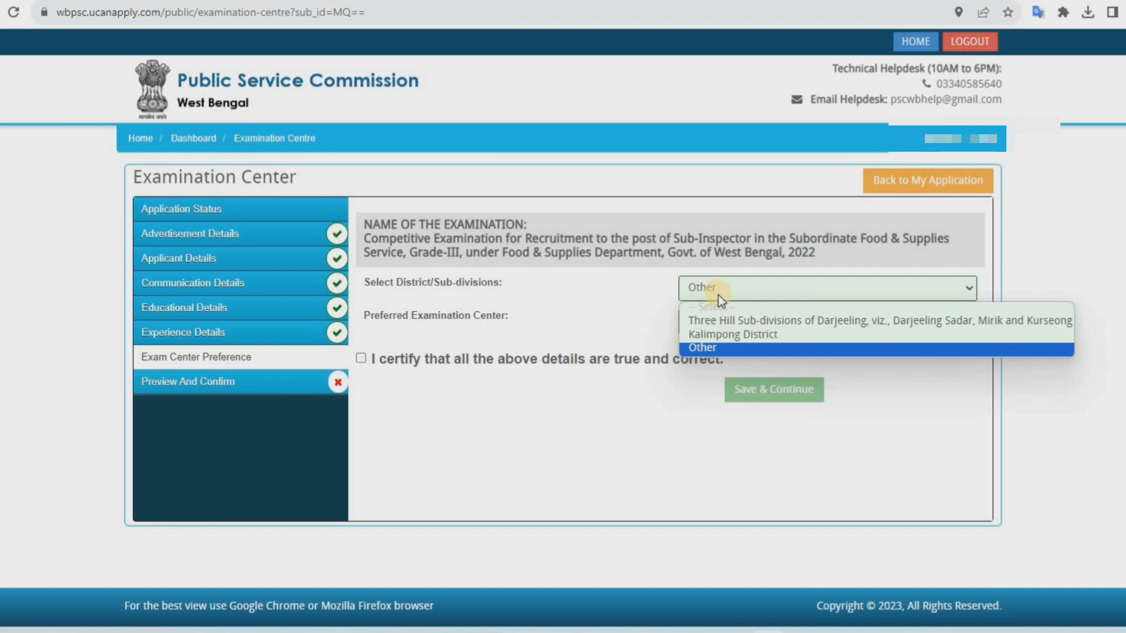
left_click(704, 347)
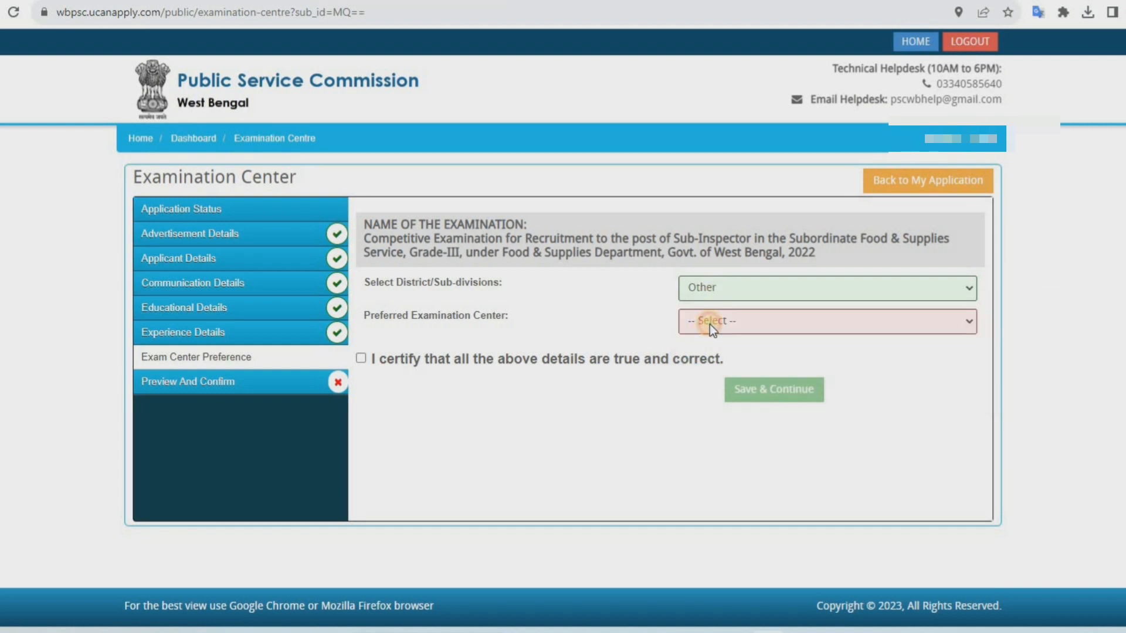
Choose Medinipur as the preferred examination center, certify the details, and save and continue
left_click(710, 325)
scroll(737, 552, "down", 3)
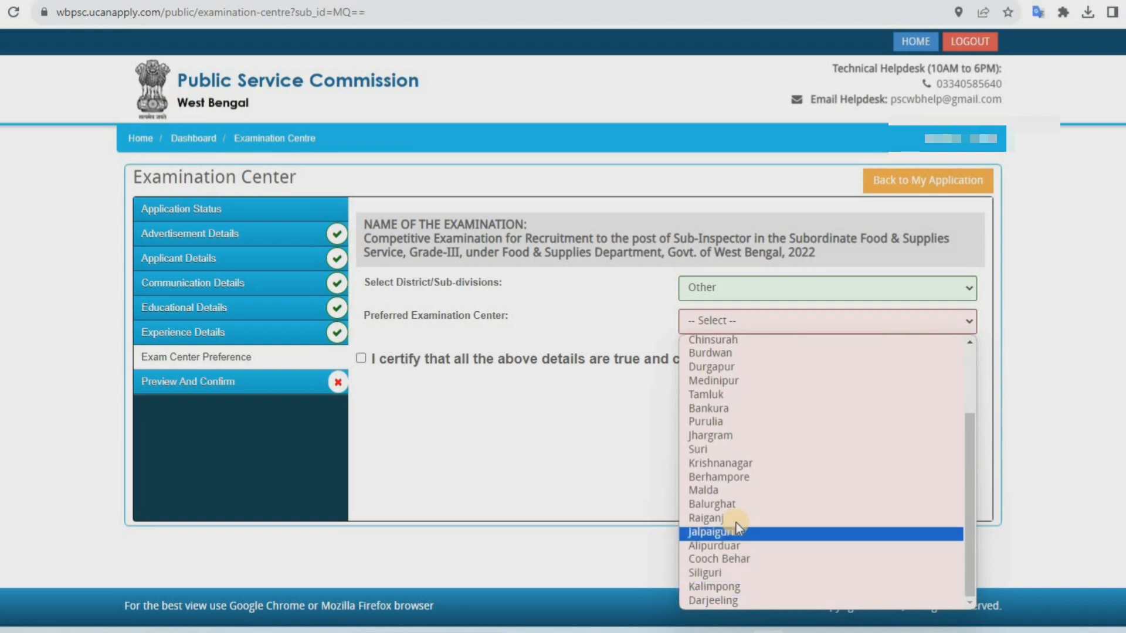
scroll(736, 522, "up", 3)
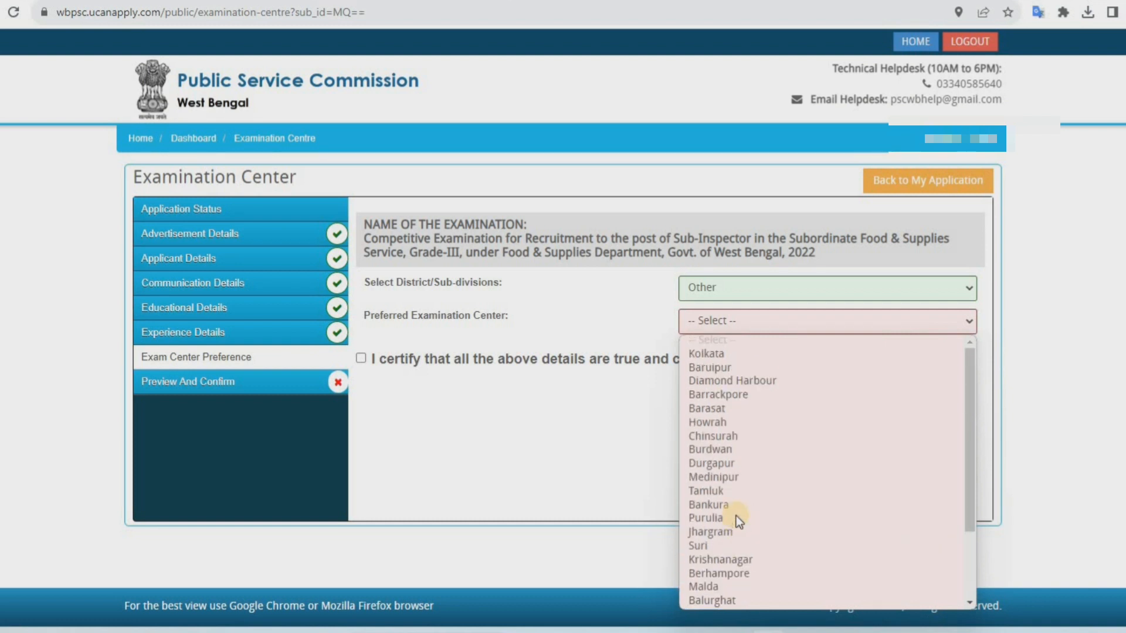
left_click(733, 481)
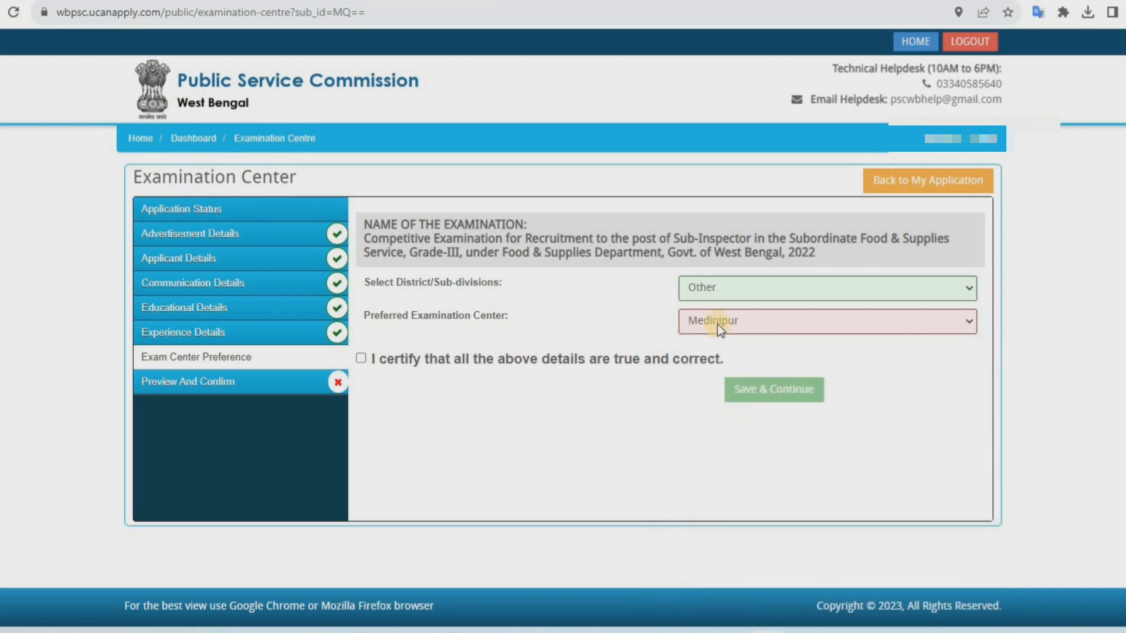
left_click(360, 359)
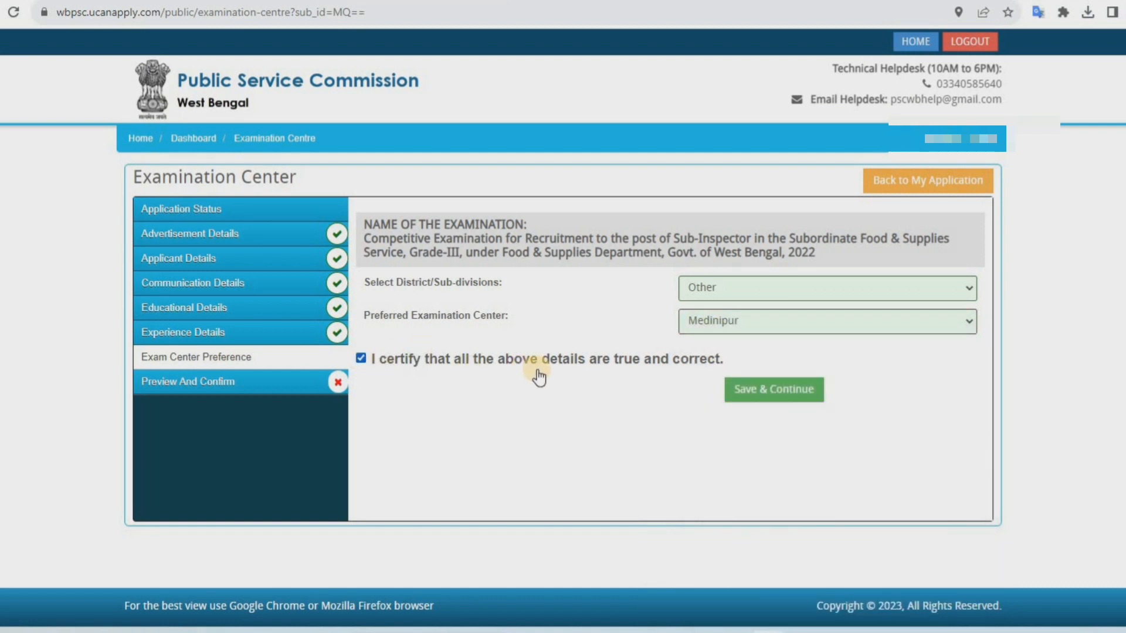
left_click(805, 398)
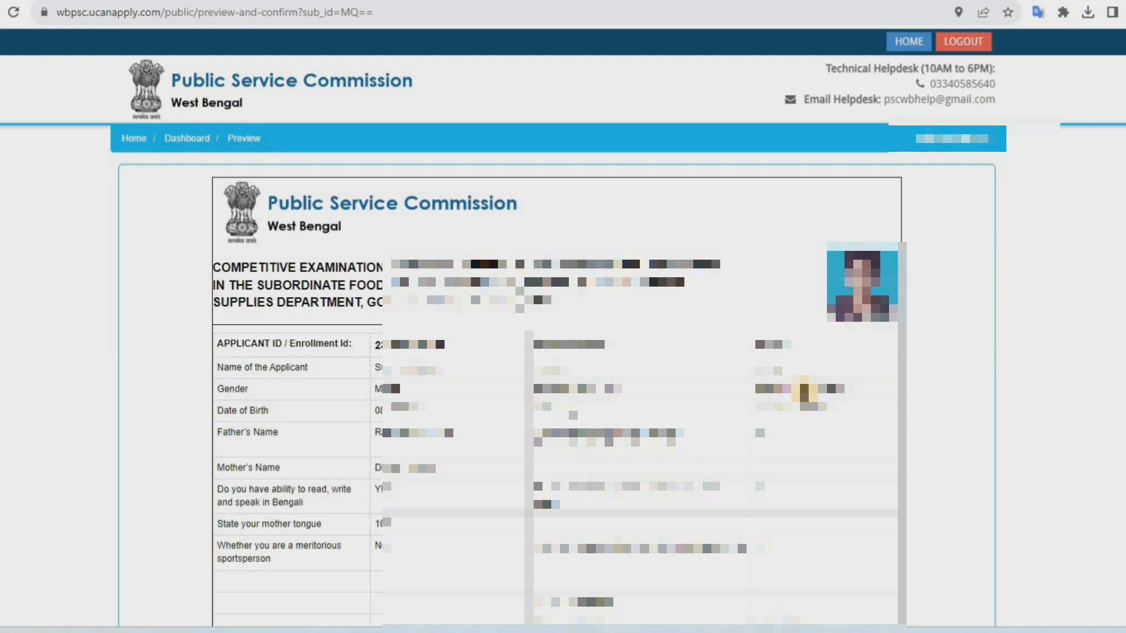
Tick I CONFIRM THE ABOVE on the preview, agree to proceed, confirm and submit, and acknowledge the recheck alert
scroll(804, 390, "down", 10)
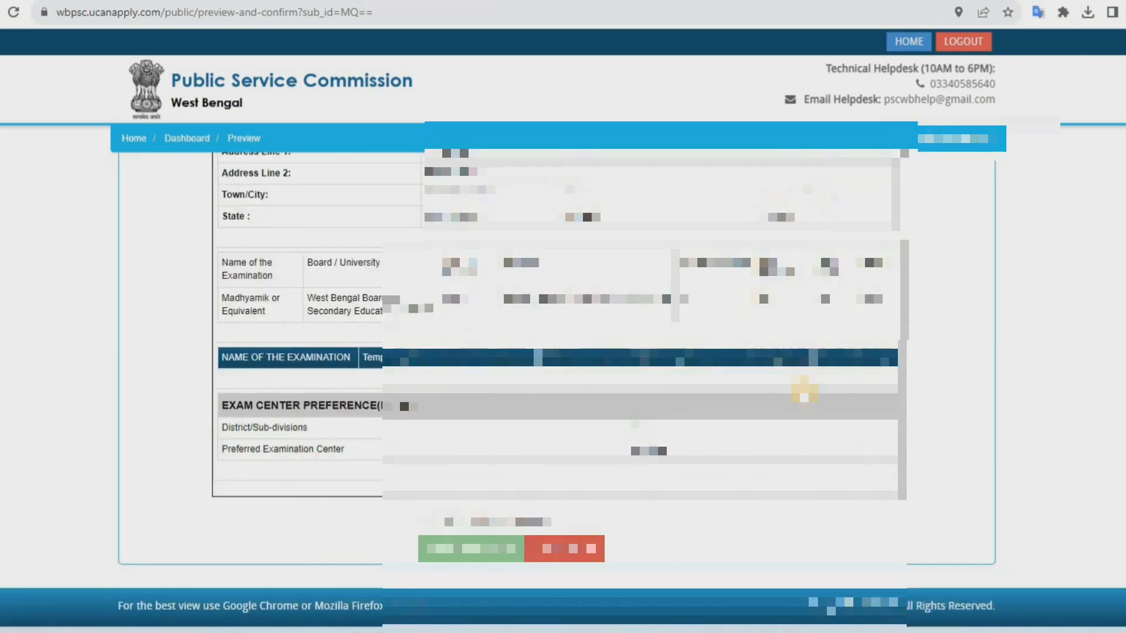
left_click(423, 520)
left_click(441, 541)
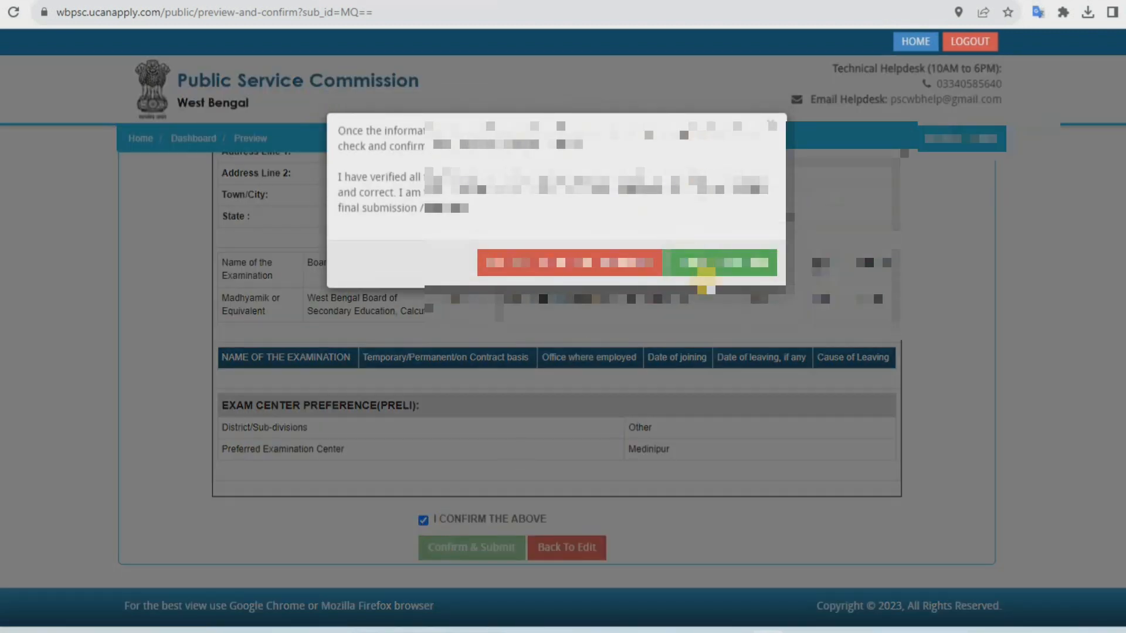
left_click(722, 262)
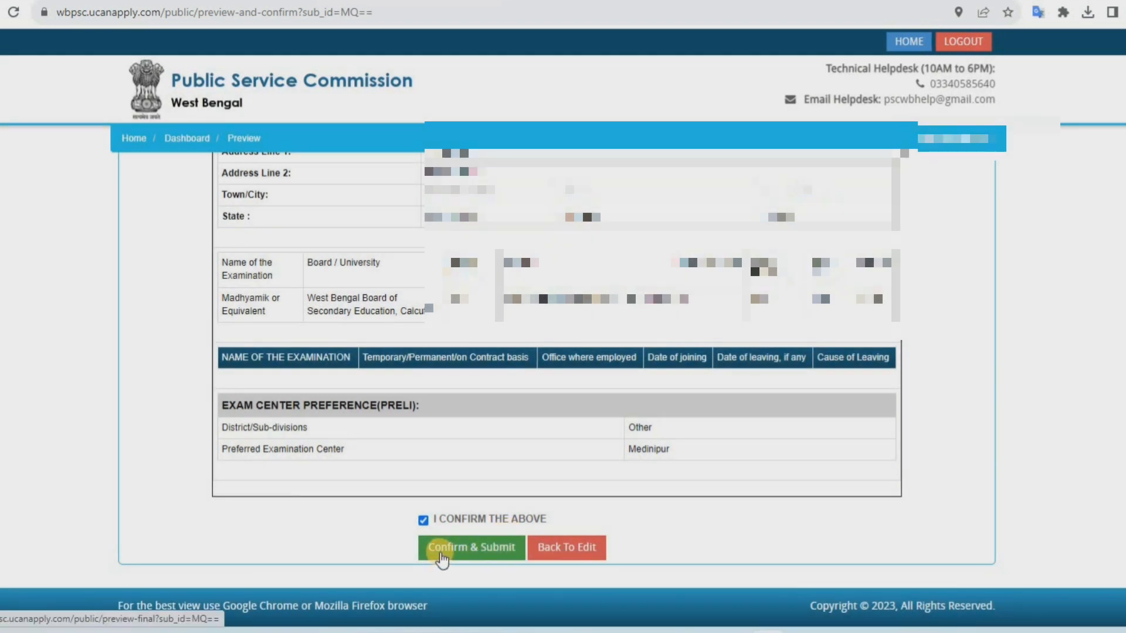
left_click(448, 549)
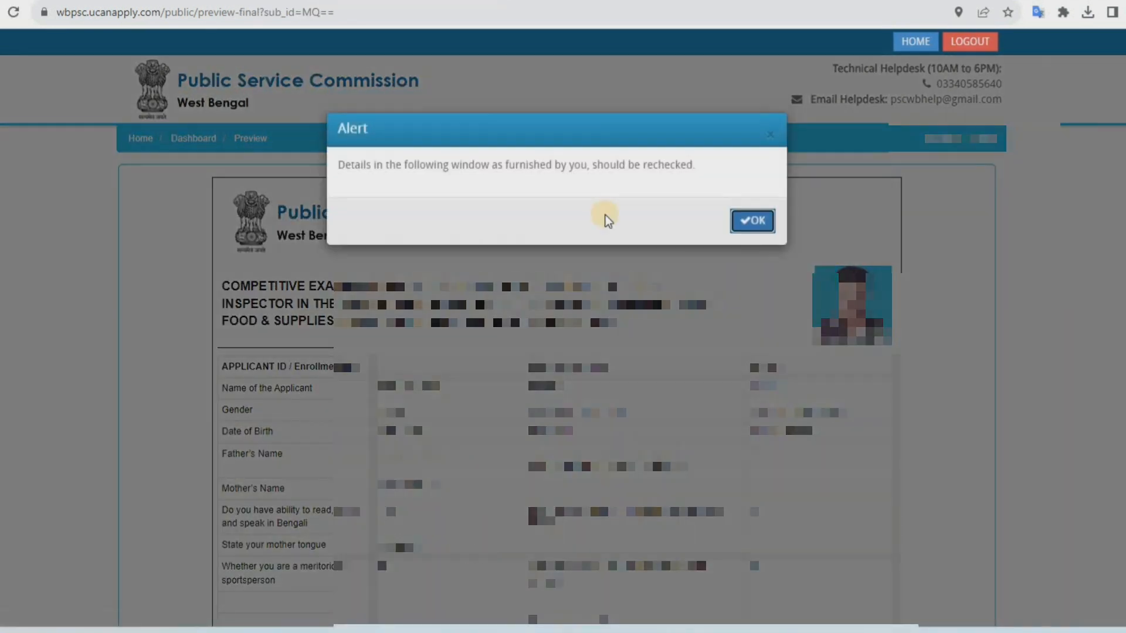
left_click(755, 221)
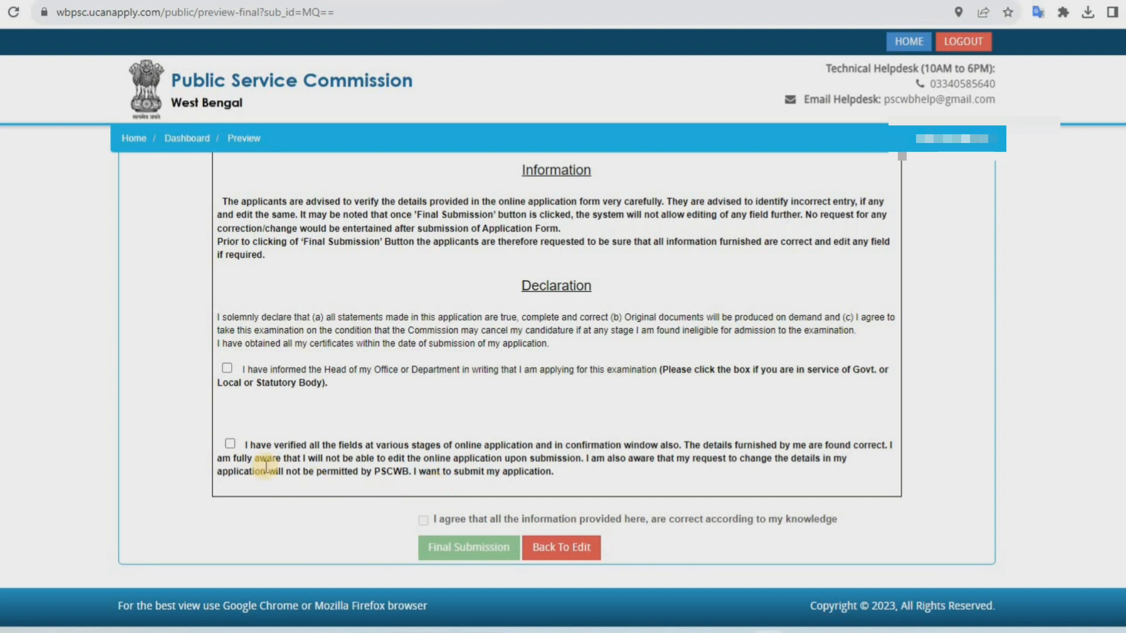
Tick the verification declaration and agreement boxes, agree to proceed, and make the final submission
left_click(229, 445)
left_click(426, 522)
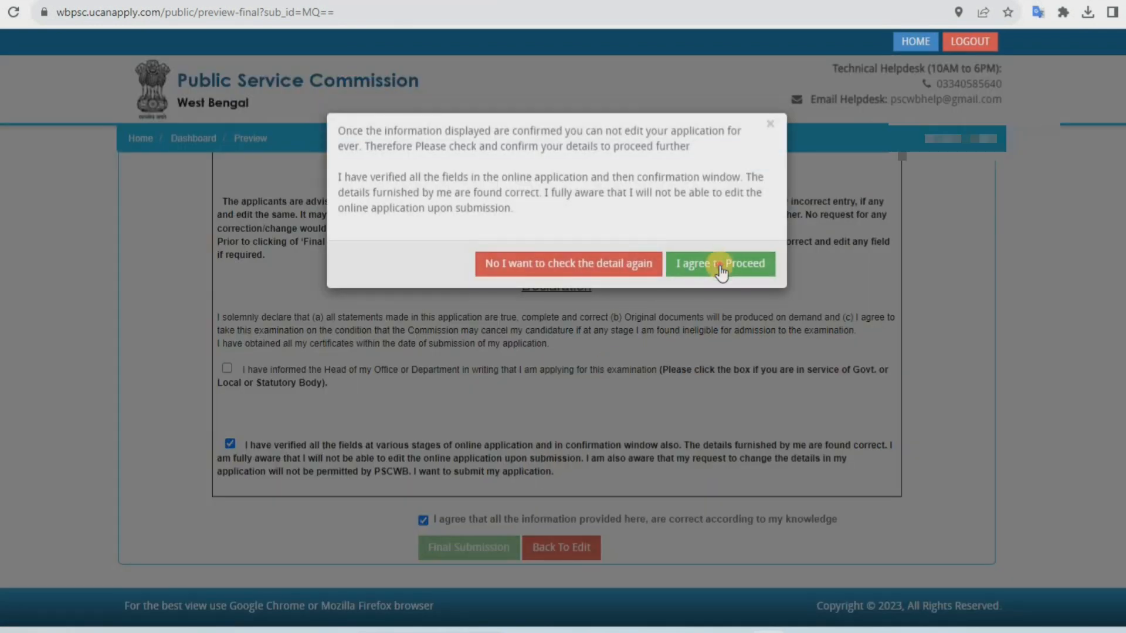
left_click(722, 257)
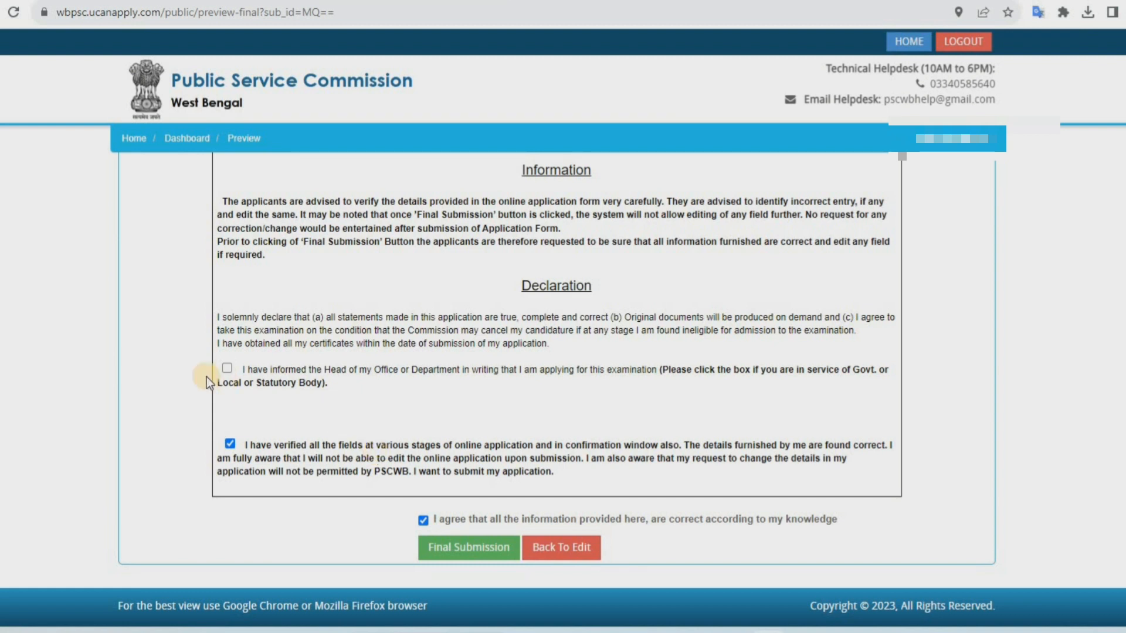
left_click(461, 552)
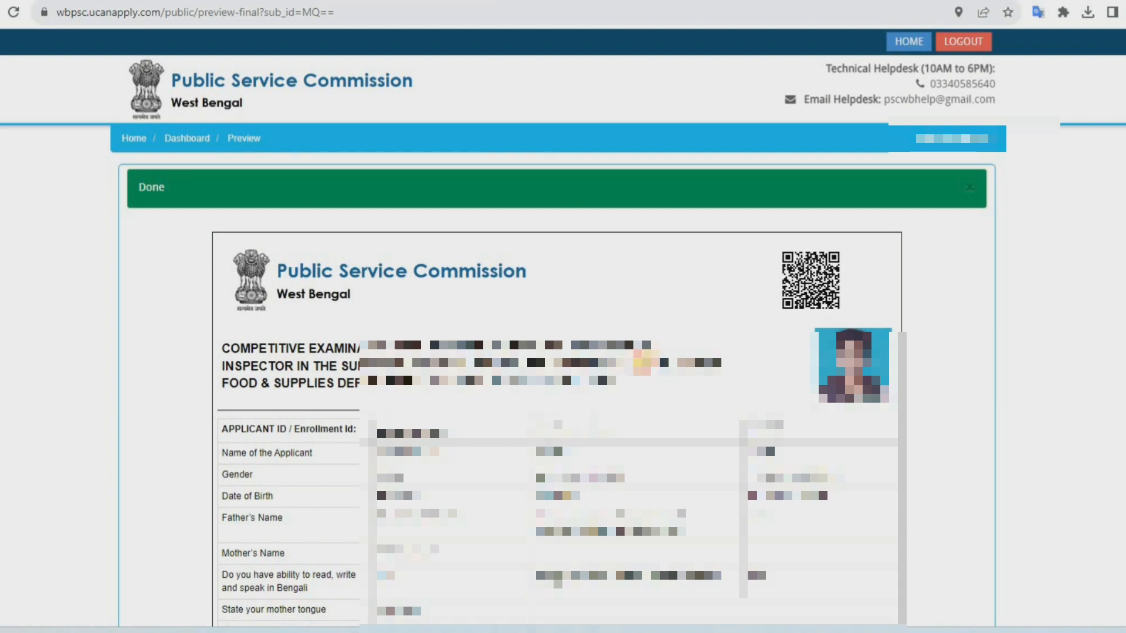
Download the submitted application form and print it
left_click_drag(624, 365, 672, 363)
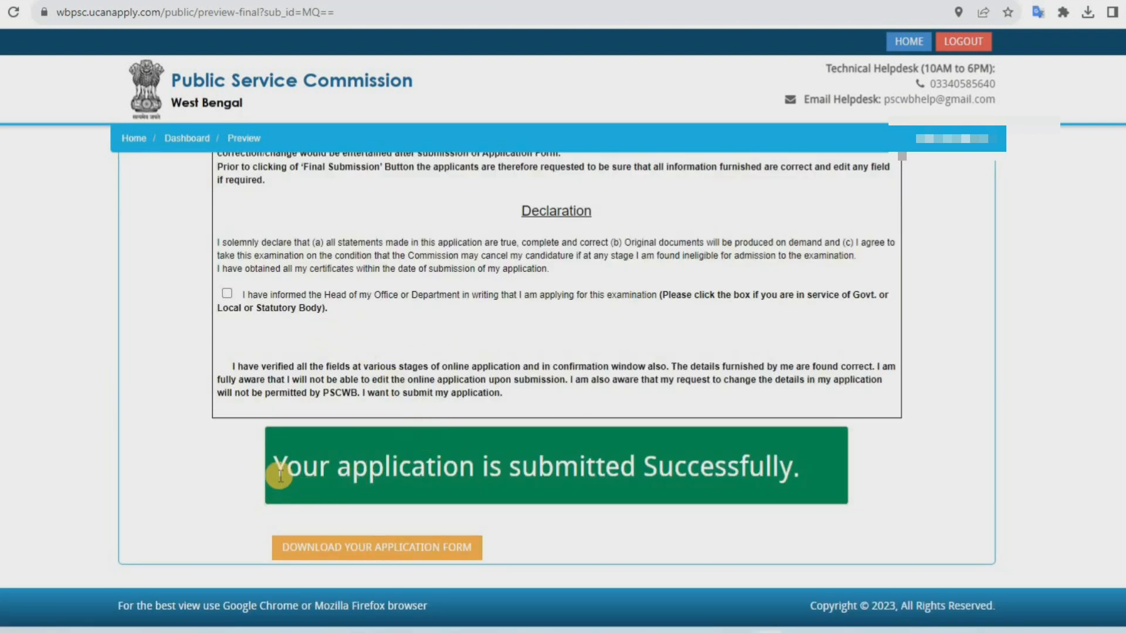
left_click_drag(281, 475, 731, 496)
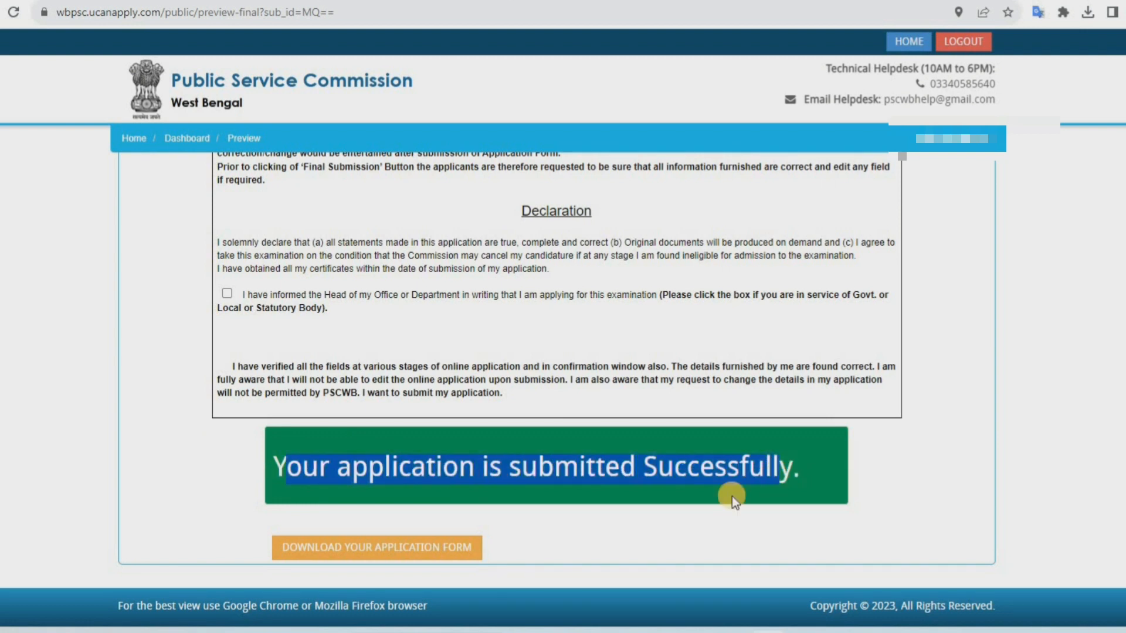
left_click(438, 555)
left_click(439, 552)
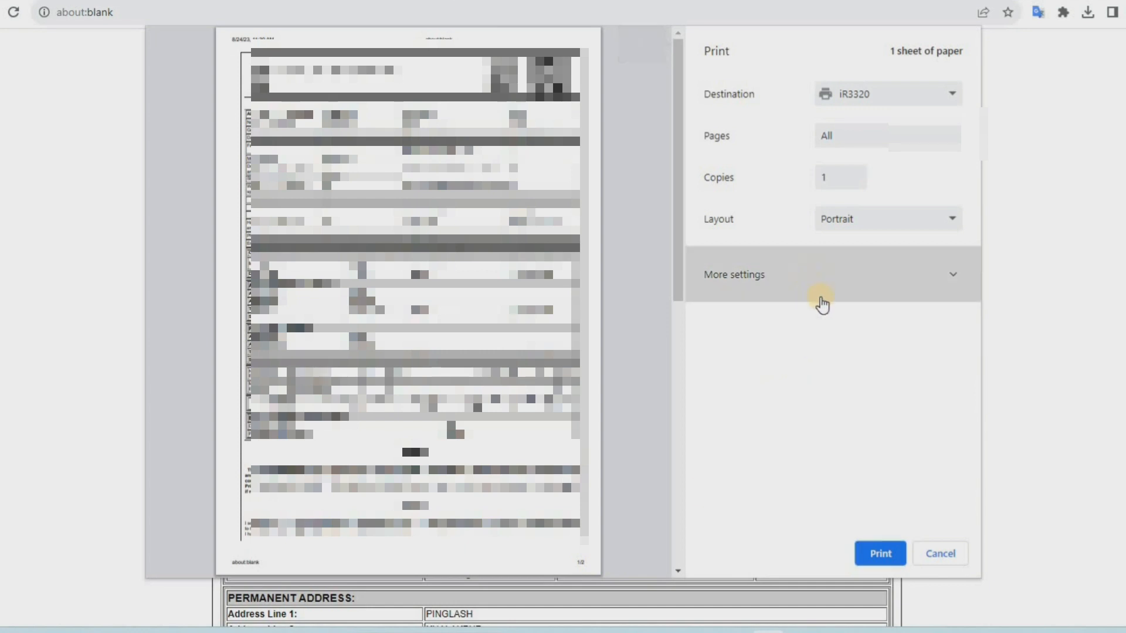
left_click(822, 305)
left_click(878, 560)
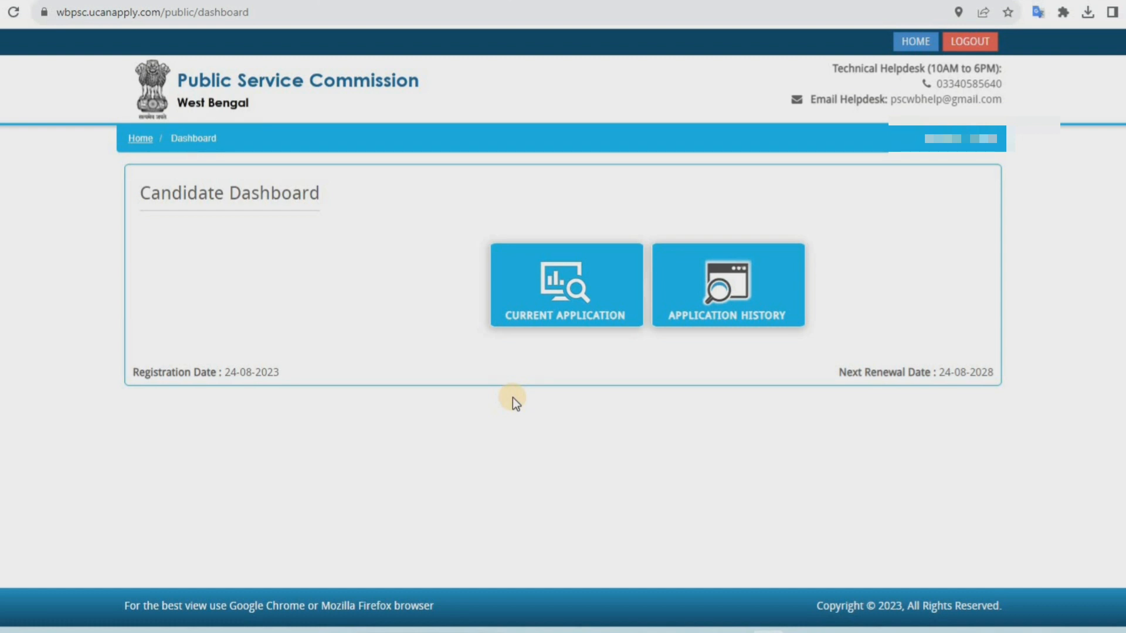
Open the application history from the candidate dashboard
left_click(712, 299)
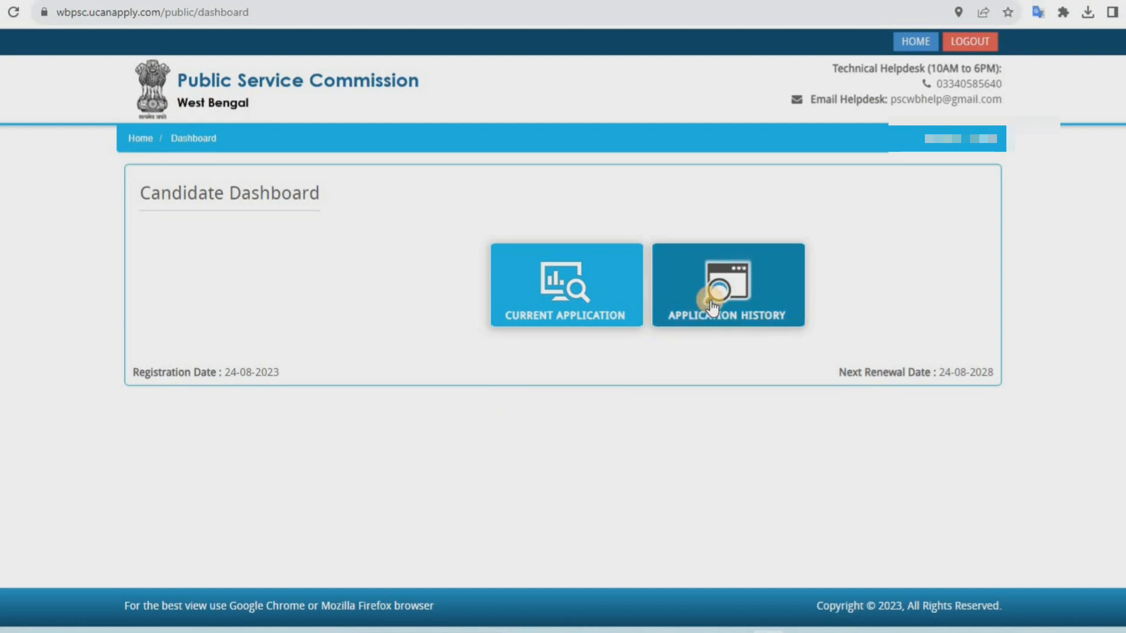